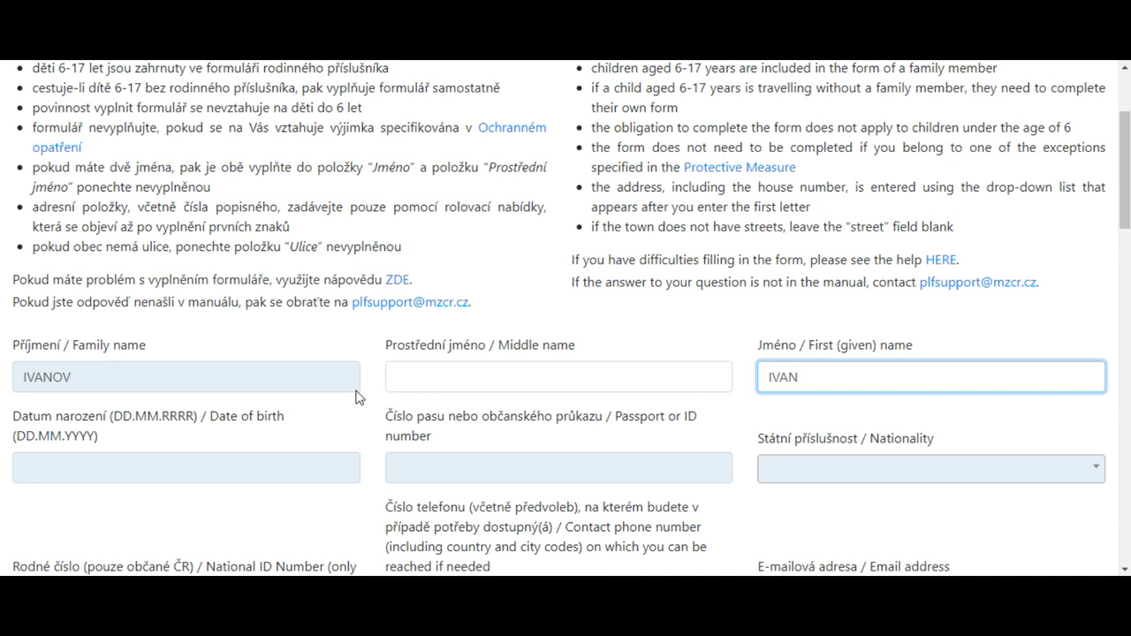
Enter 01.01.1990 as the date of birth and confirm 1 January 1990
left_click(34, 469)
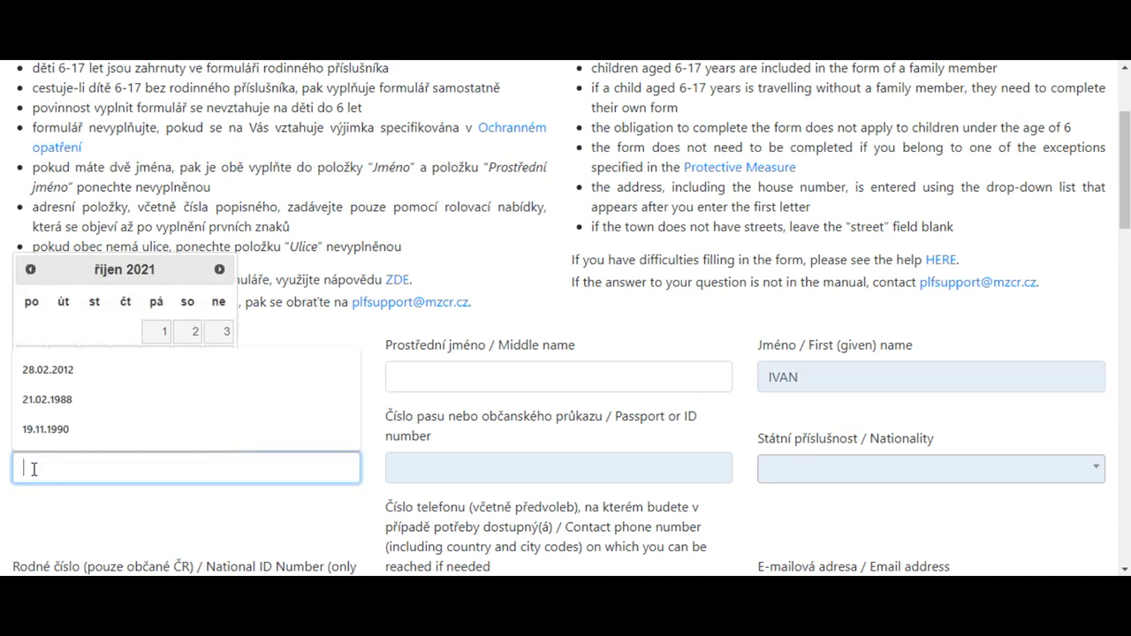
type("01.01")
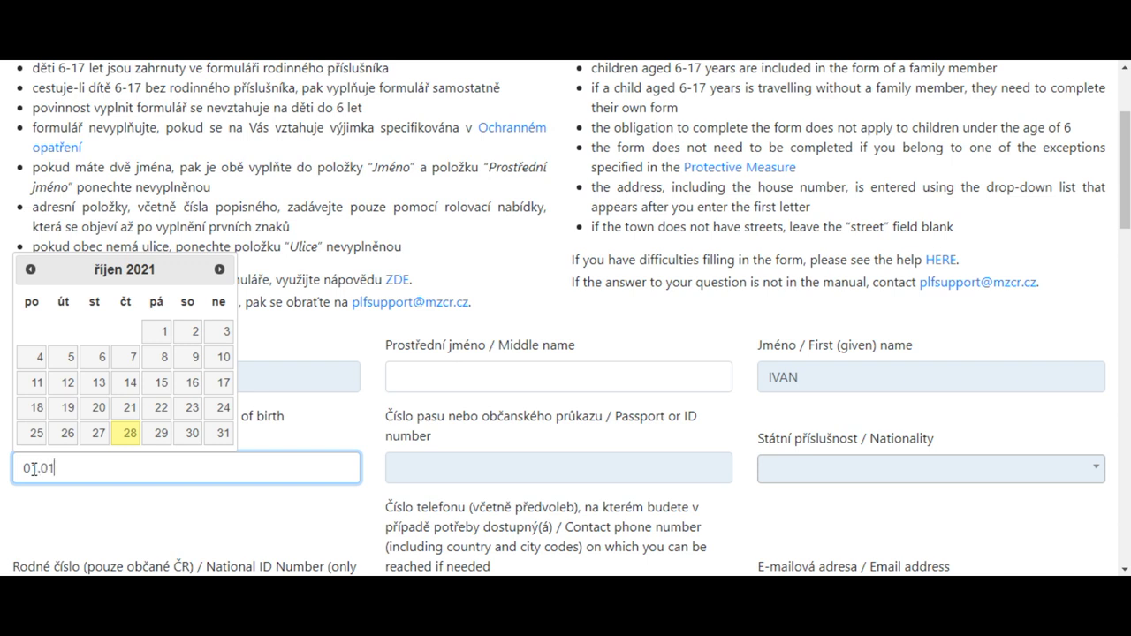
type(".1990")
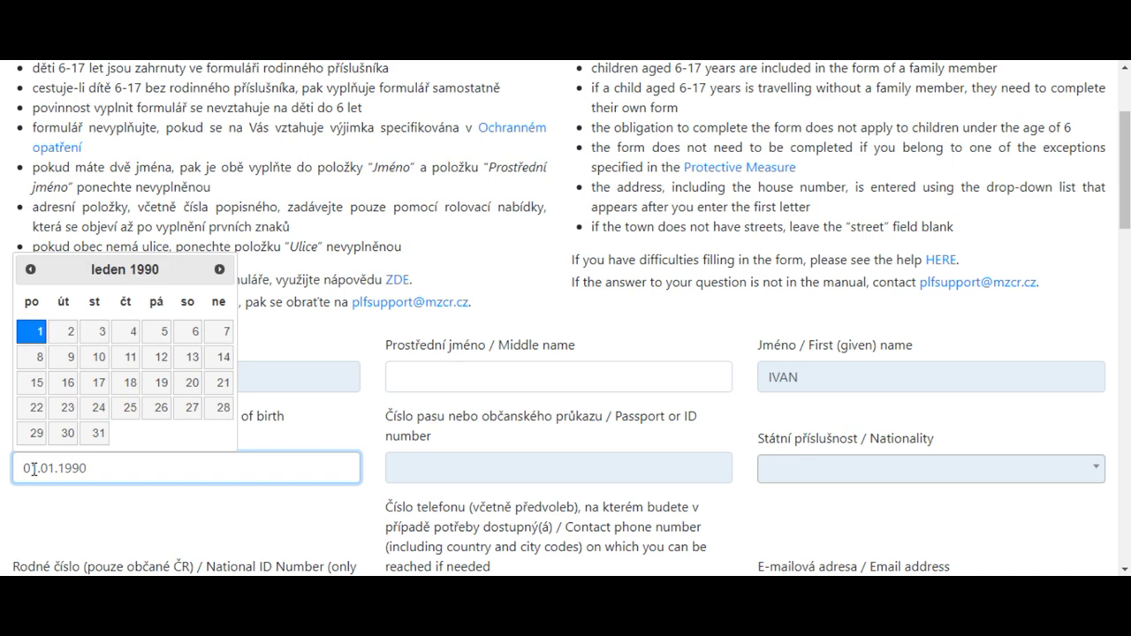
left_click(35, 336)
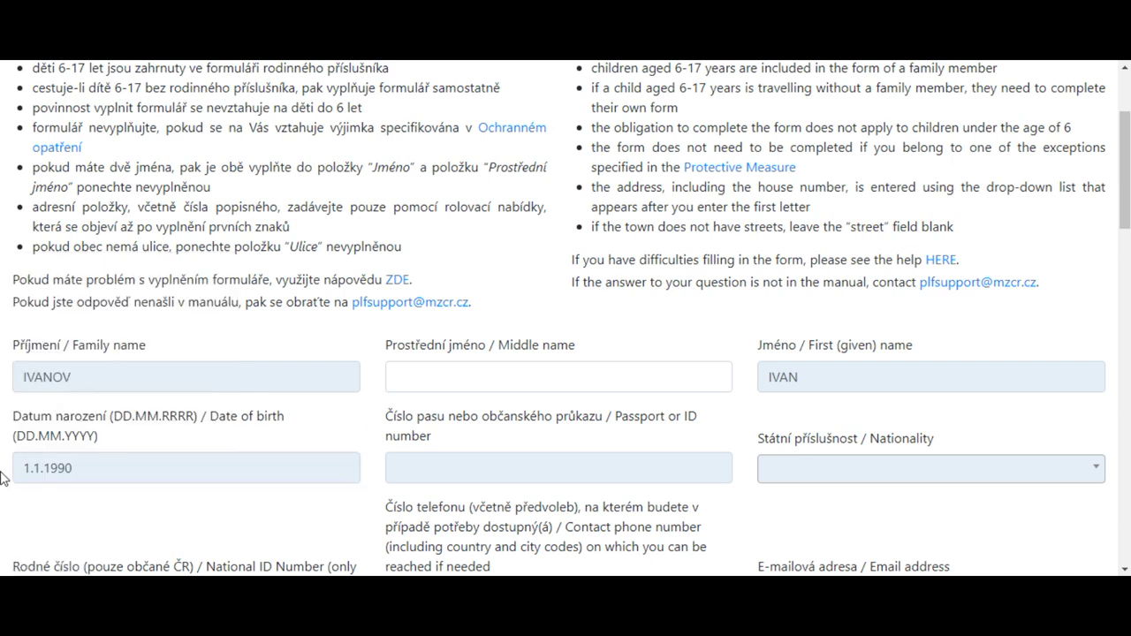
Type the traveller's passport number into the Passport/ID field
left_click(458, 474)
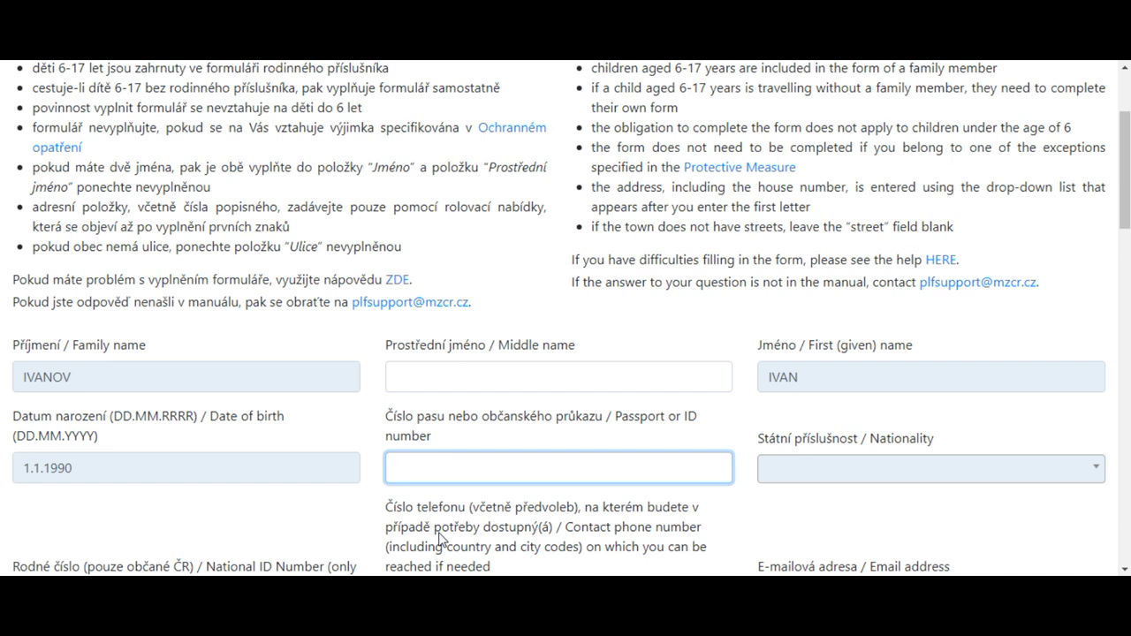
type("AN111111")
left_click(859, 488)
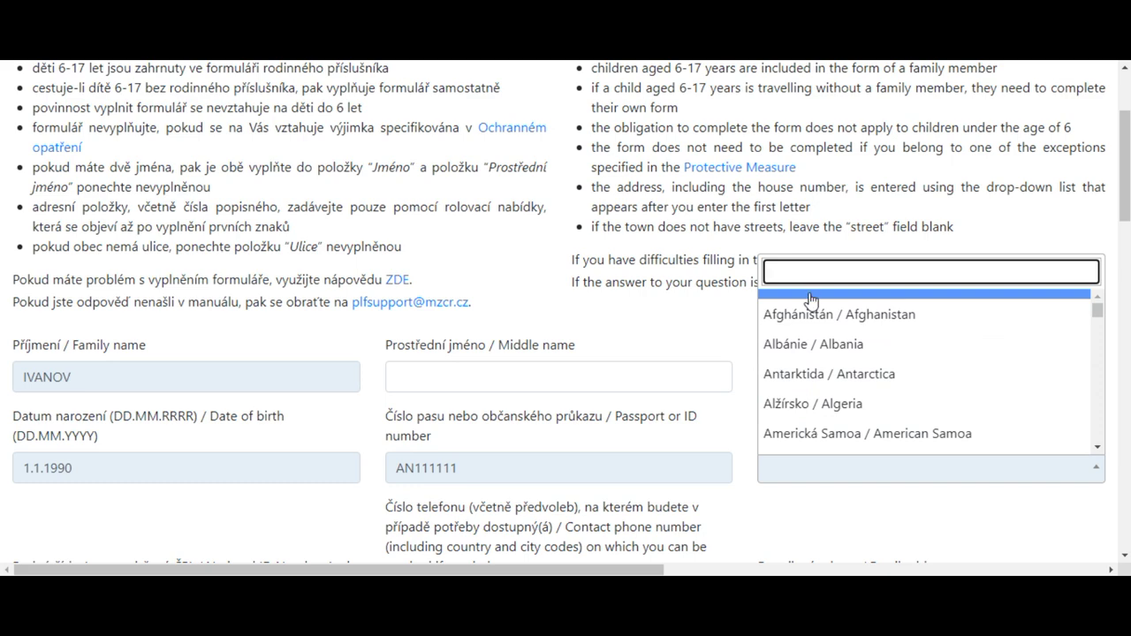
Search UK and choose Ukrajina / Ukraine as the nationality
type("UK")
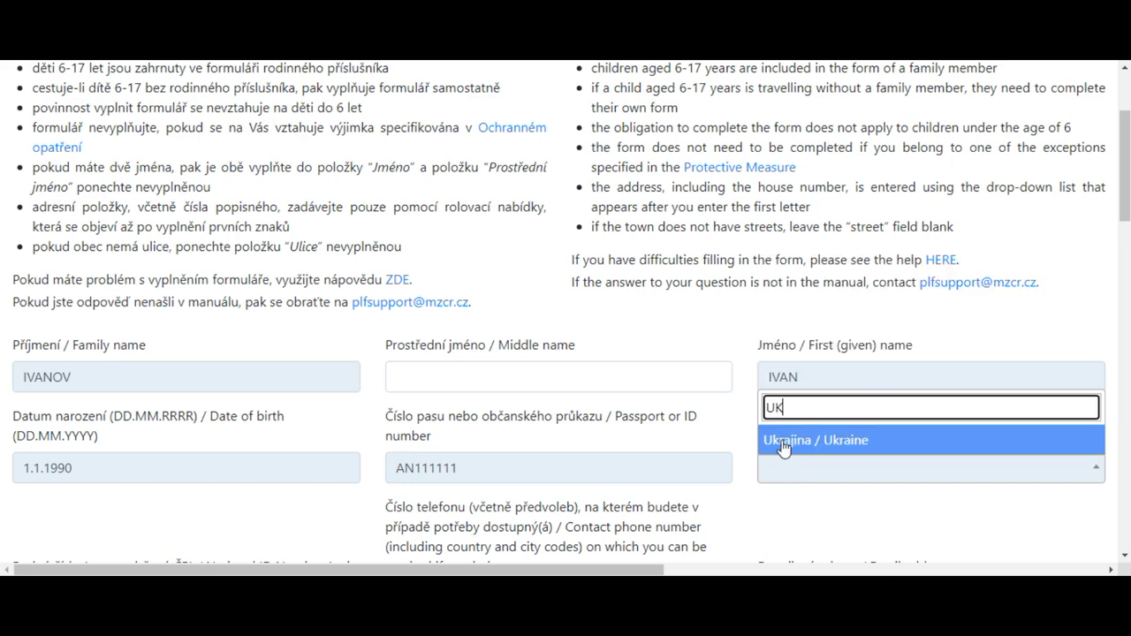
left_click(783, 440)
scroll(618, 459, "down", 3)
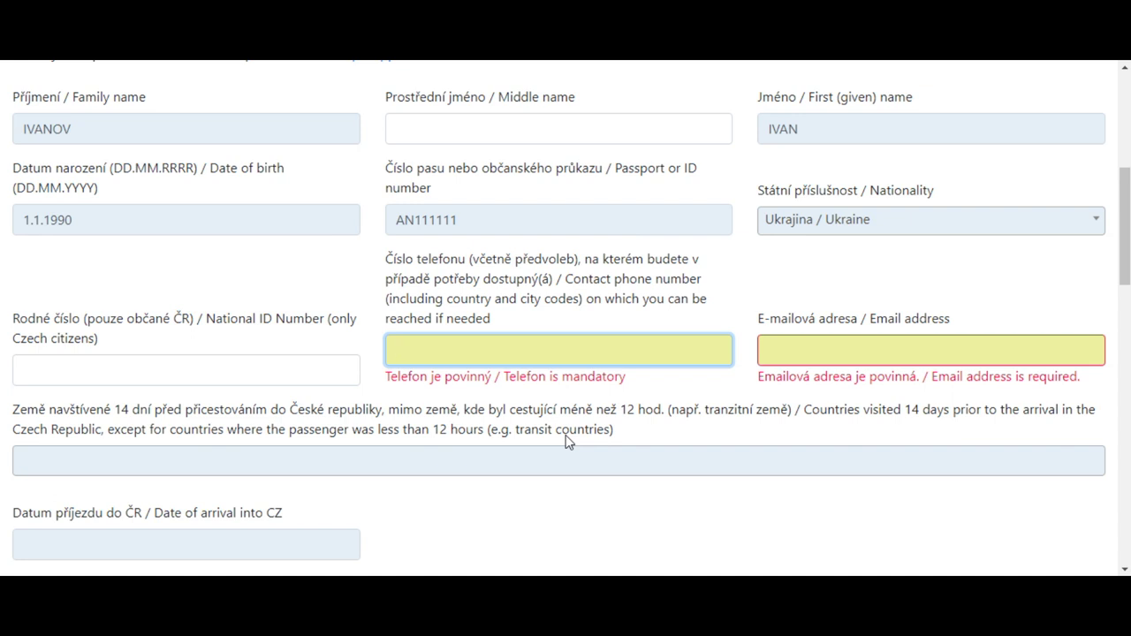
Fill in the contact phone number and email address, fixing stray typed characters
type("+3")
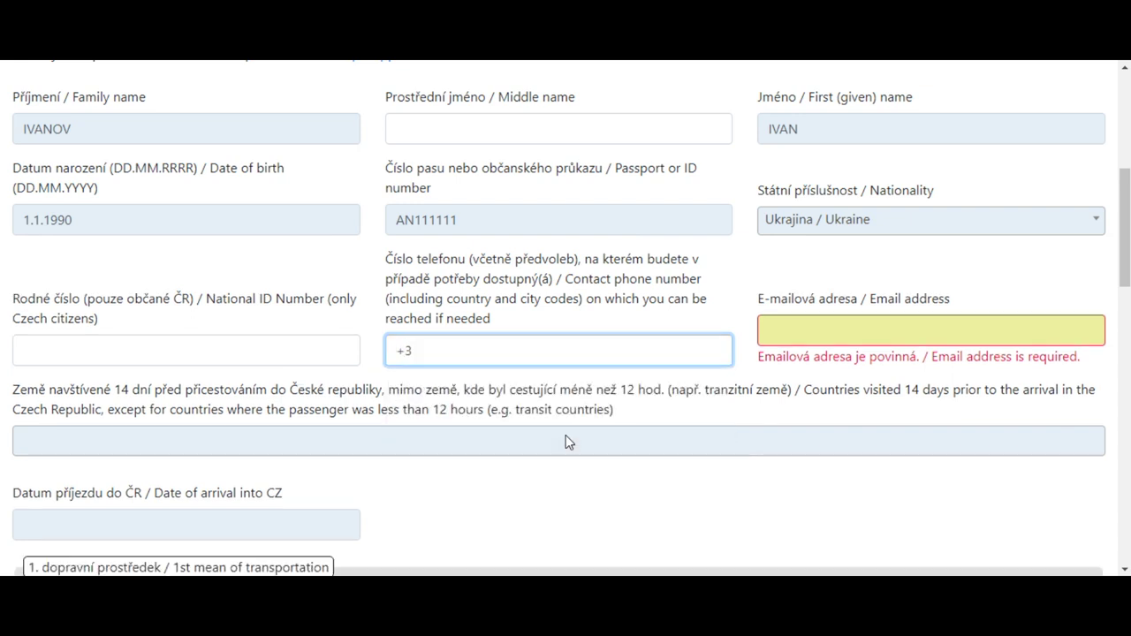
type("80501111111")
key("Tab")
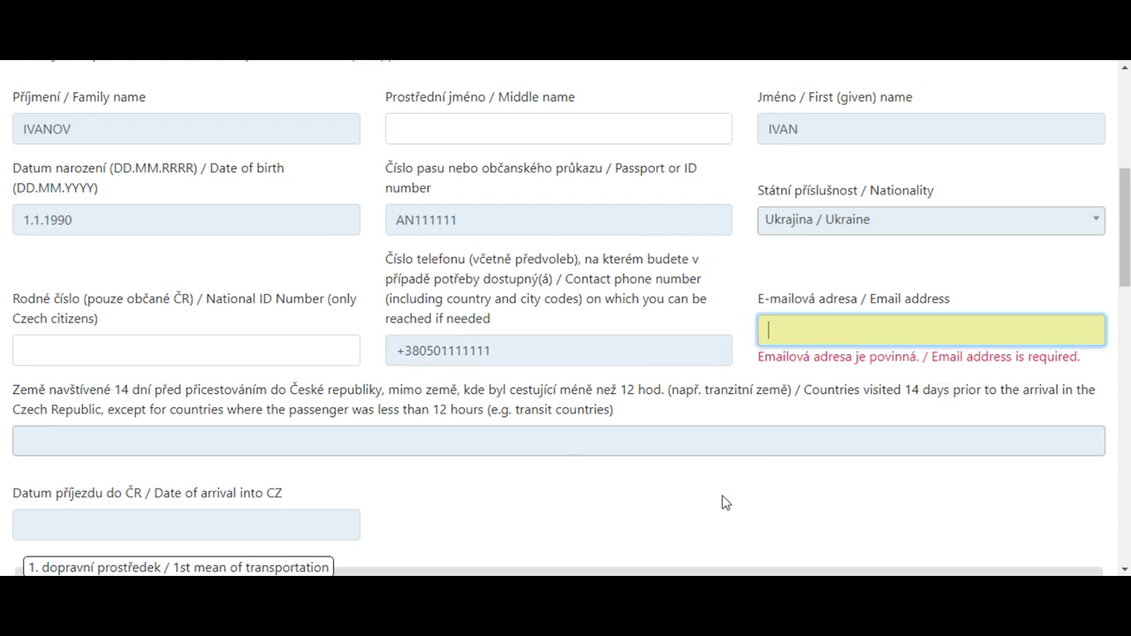
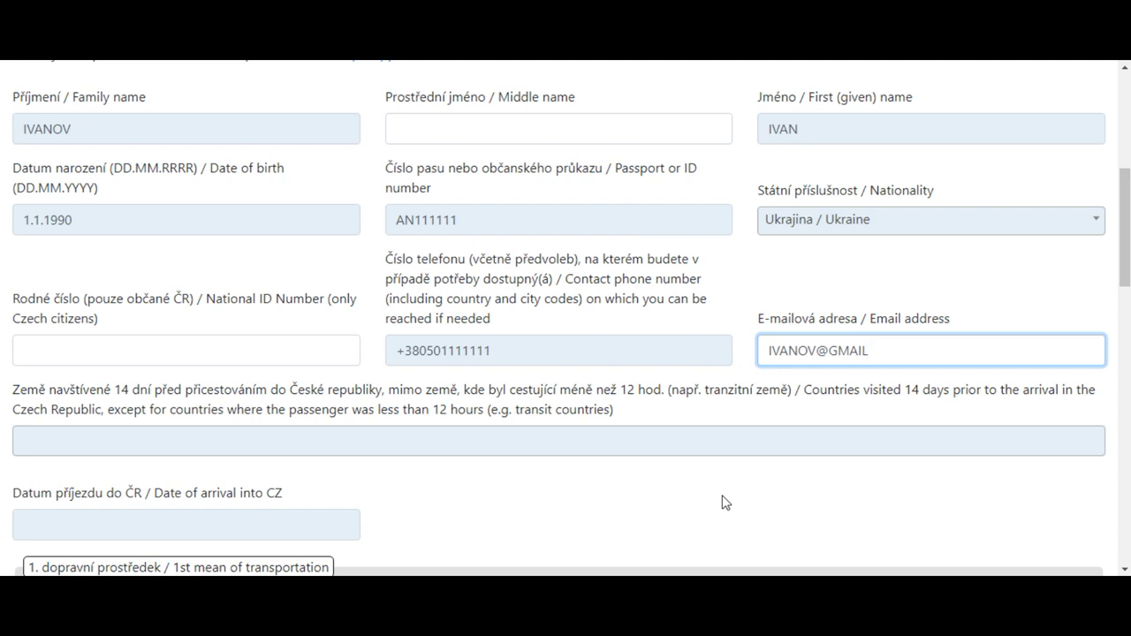
Add Ukrajina / Ukraine to the countries visited before arrival
left_click(45, 444)
key("Down")
key("Down")
key("Down")
key("Down")
key("Down")
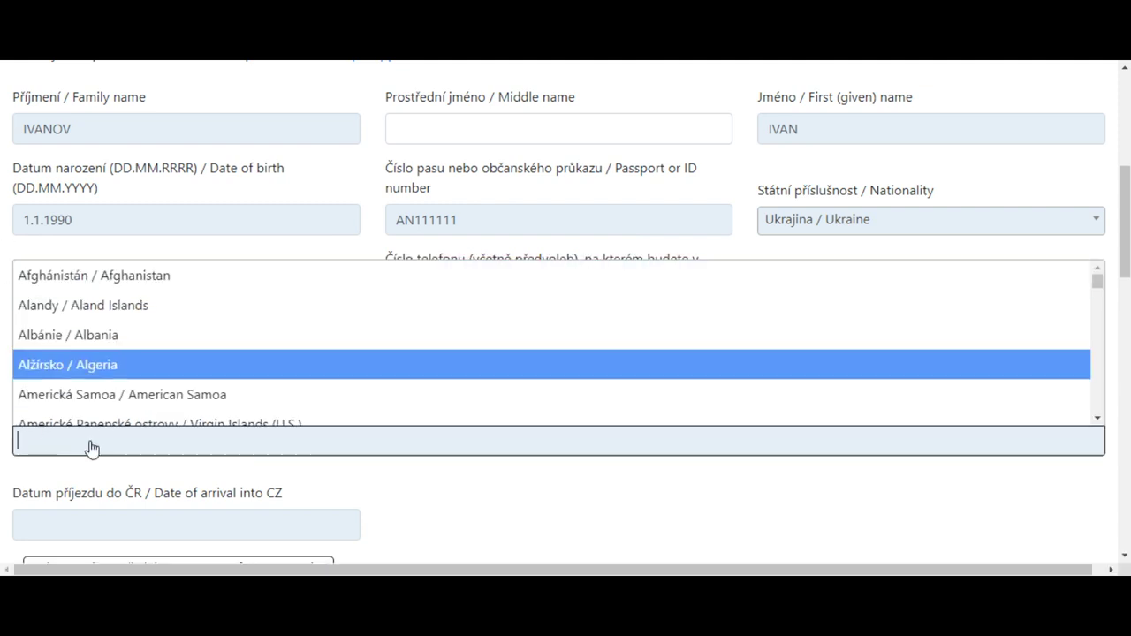
type("UK")
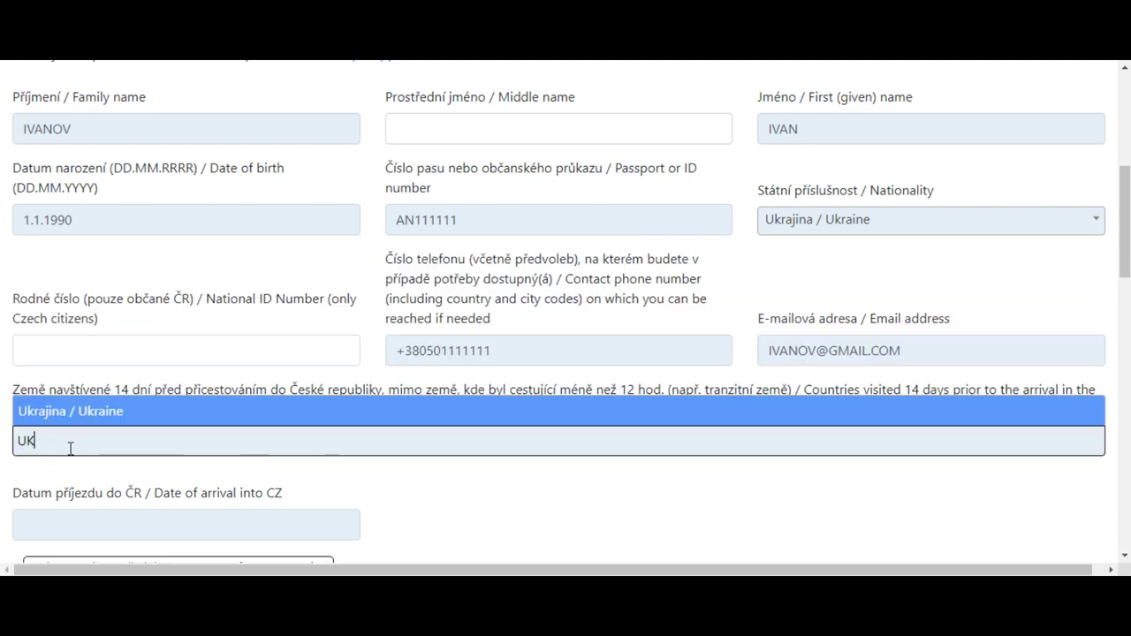
left_click(76, 409)
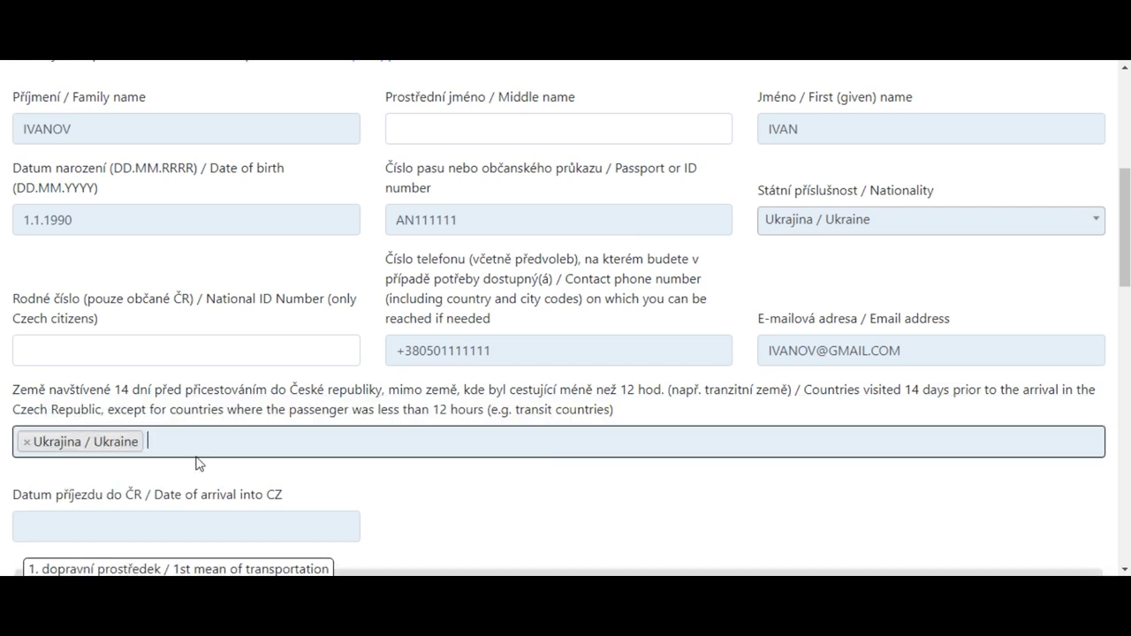
scroll(197, 462, "down", 2)
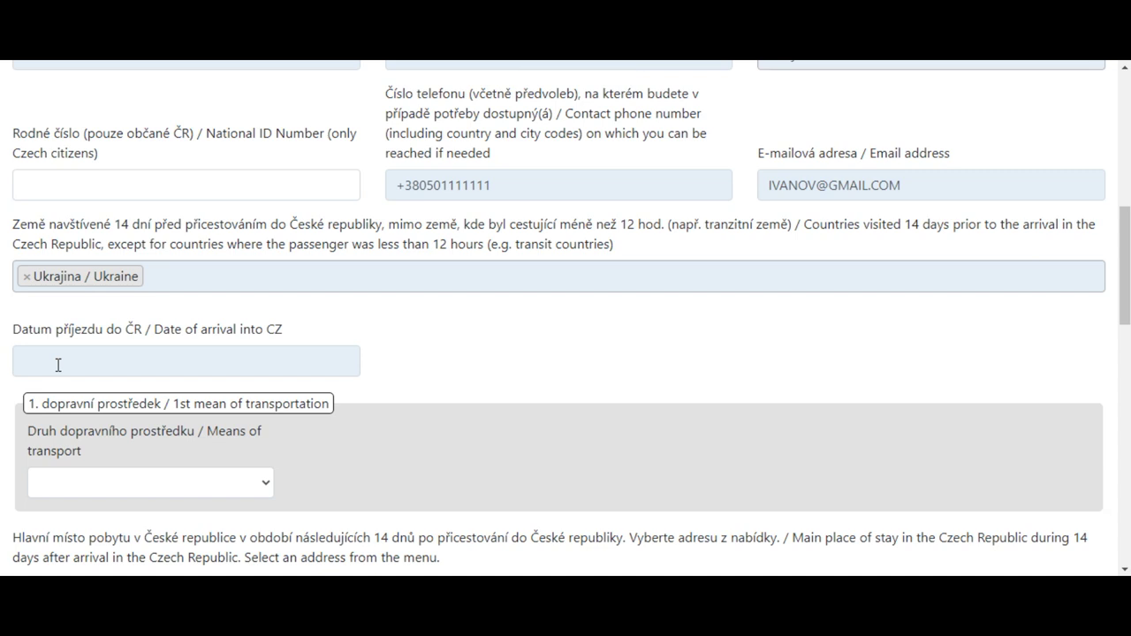
Set the arrival date to 06.12.2021 and the means of transport to Autobus/Bus
left_click(38, 360)
type("06")
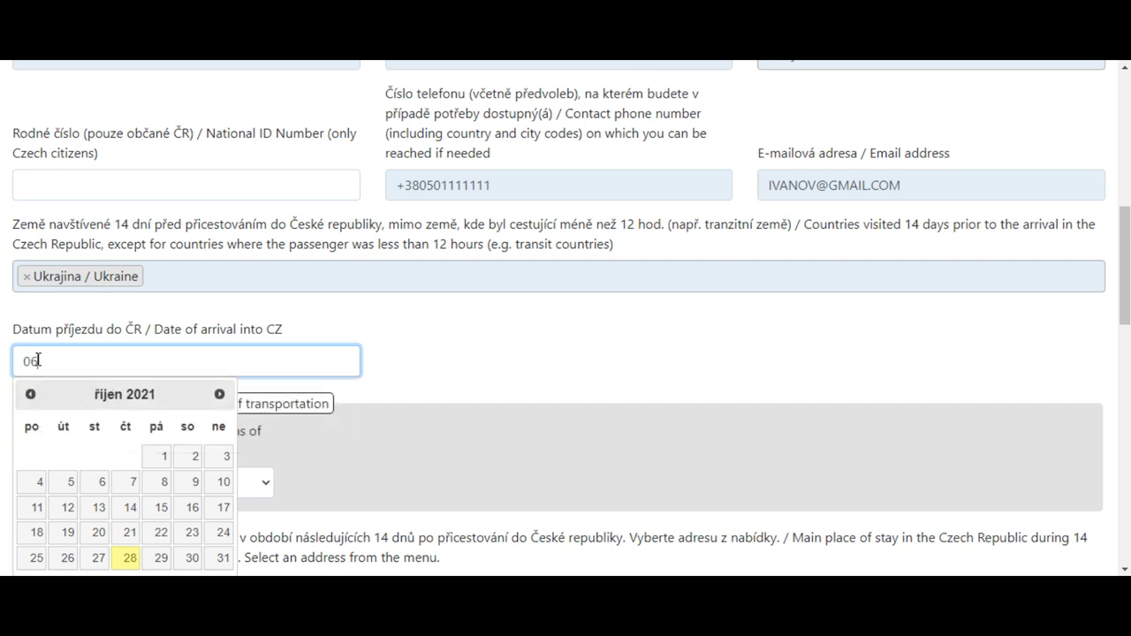
type(".12.2021")
left_click(448, 412)
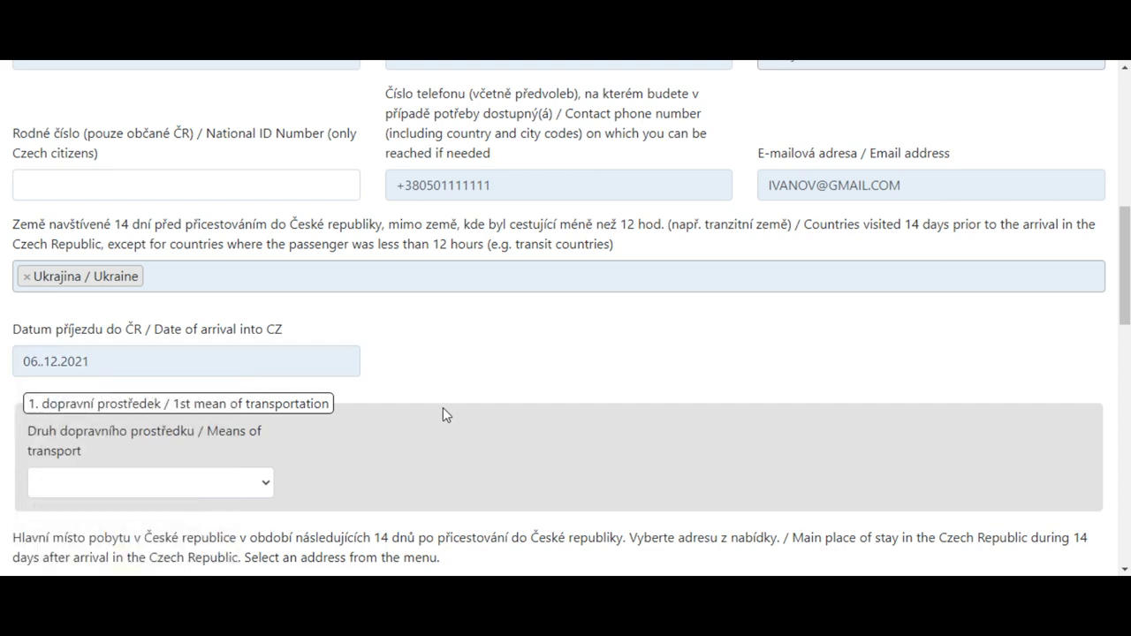
scroll(250, 420, "down", 1)
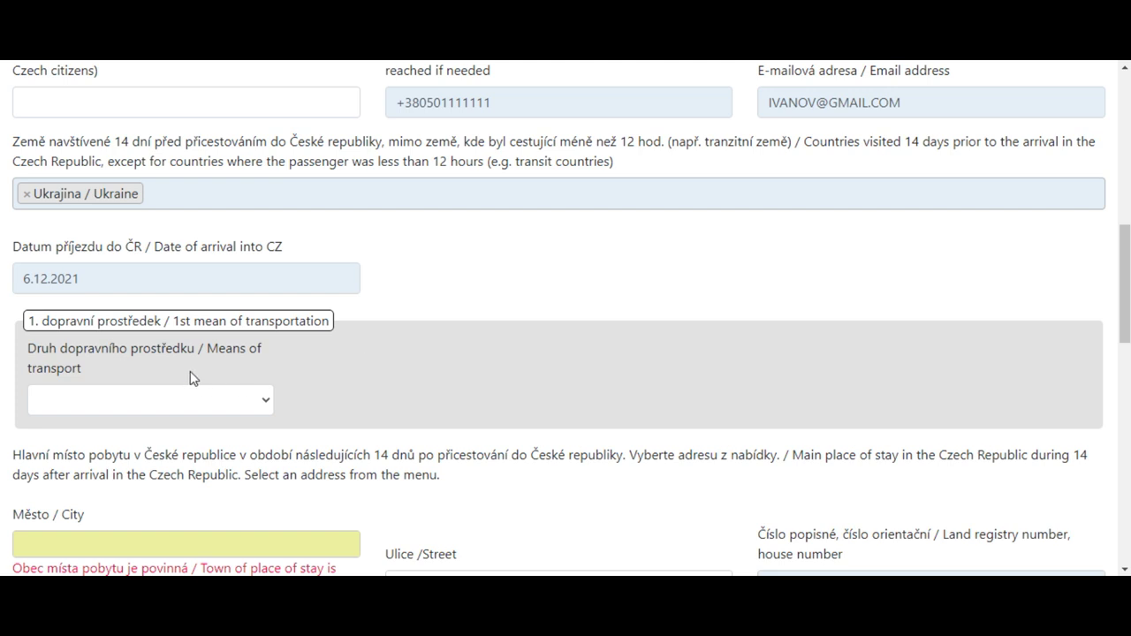
left_click(259, 401)
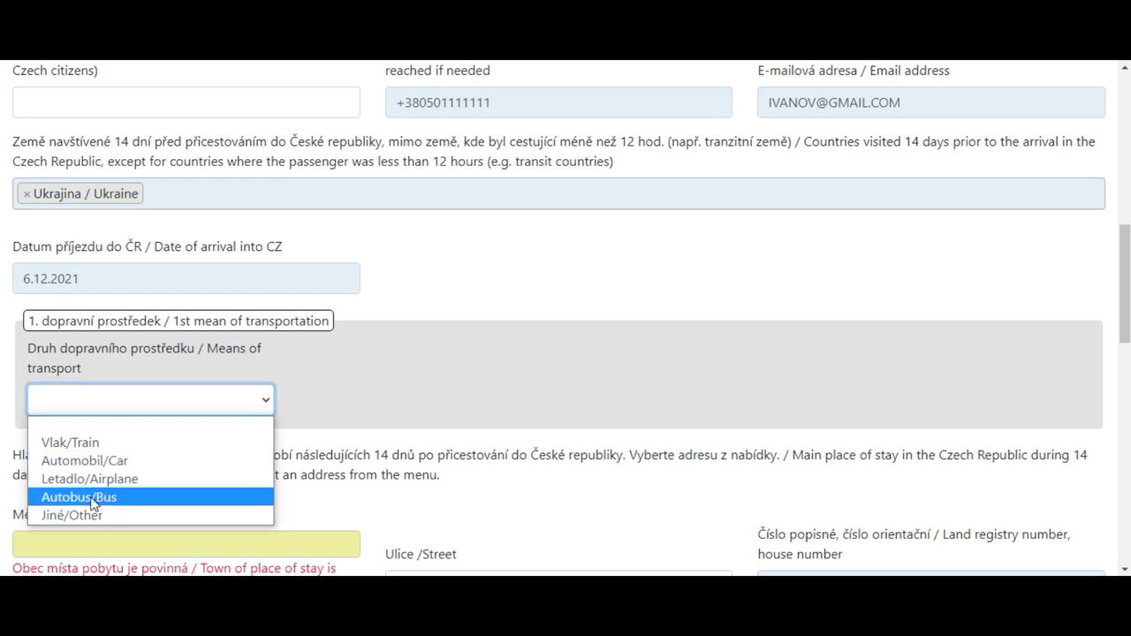
left_click(96, 503)
Enter bus carrier INFOBUS, bus number AN3507 and seat 30
scroll(368, 406, "down", 1)
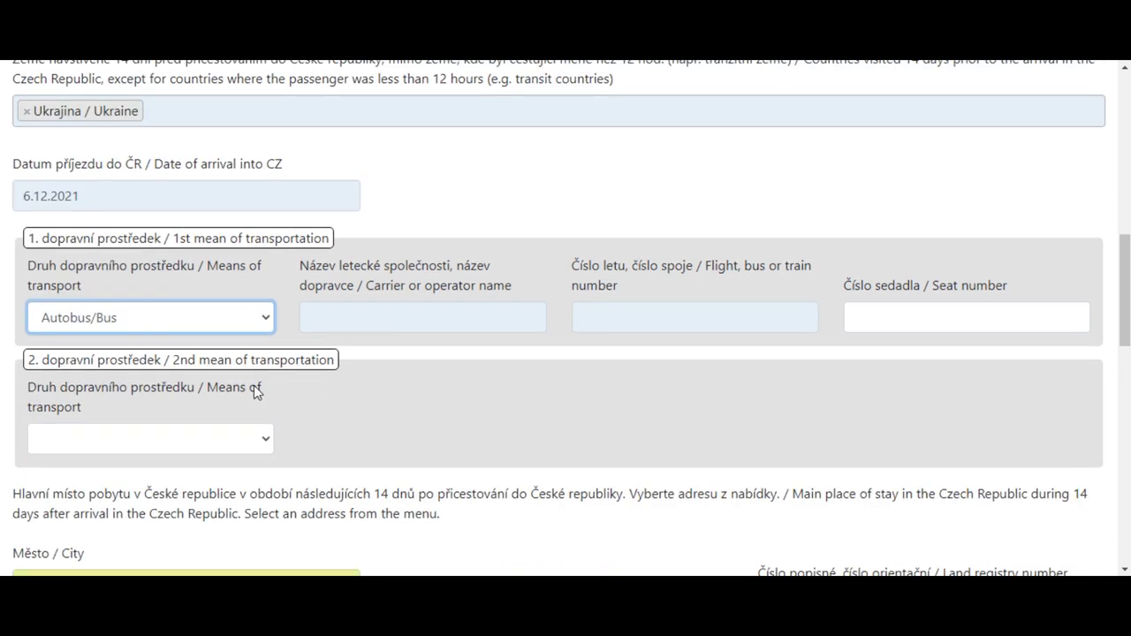
left_click(347, 315)
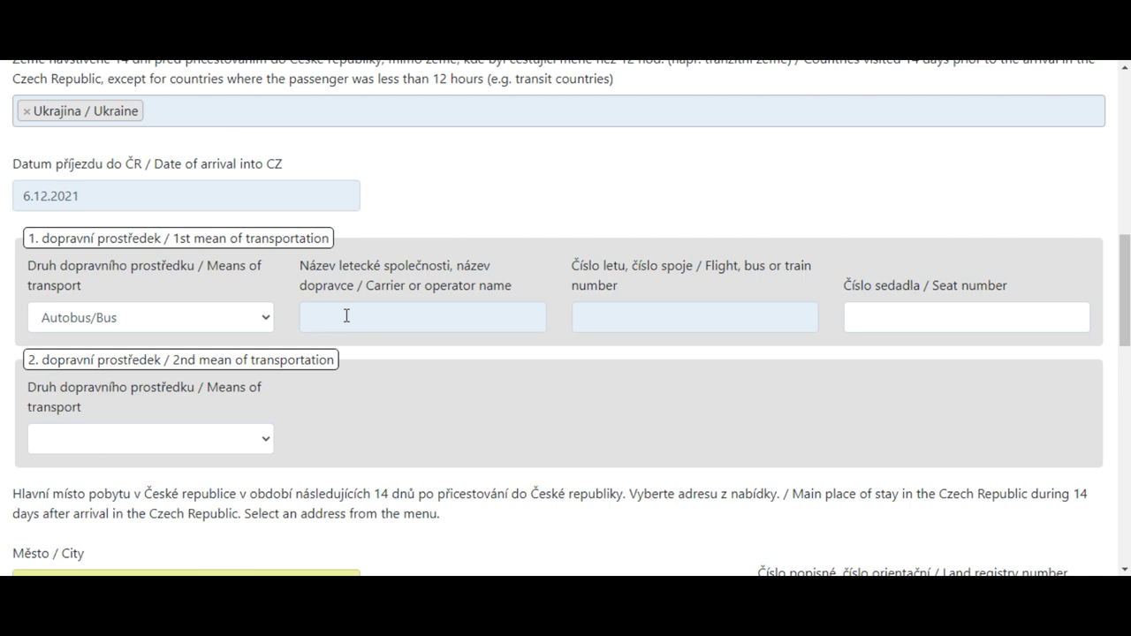
left_click(347, 315)
type("IN")
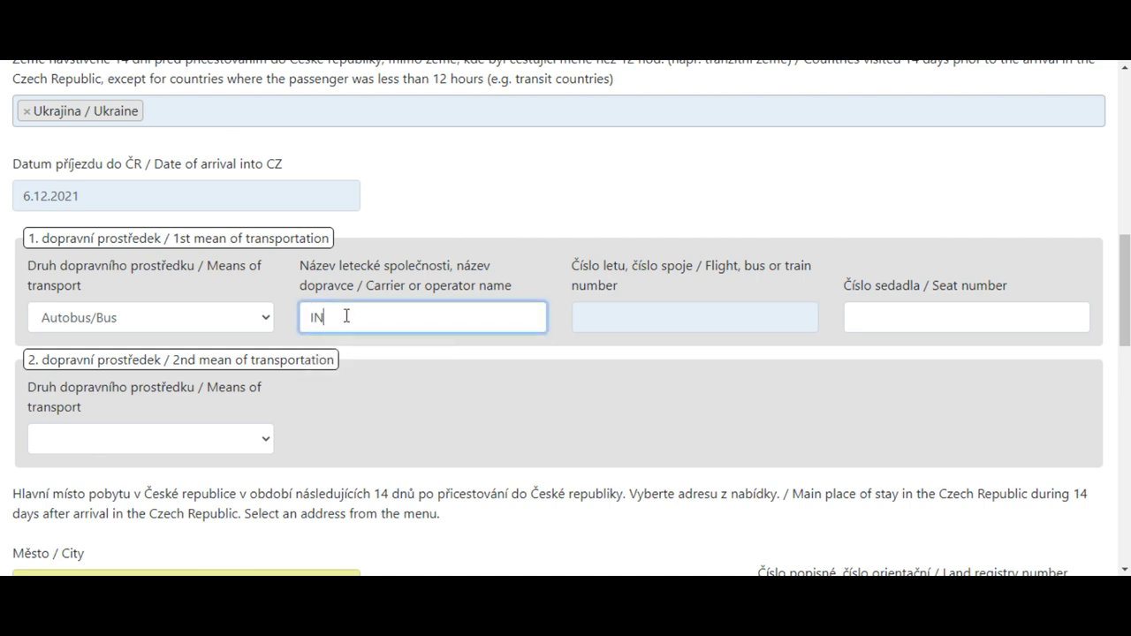
type("FOBUS")
left_click(595, 318)
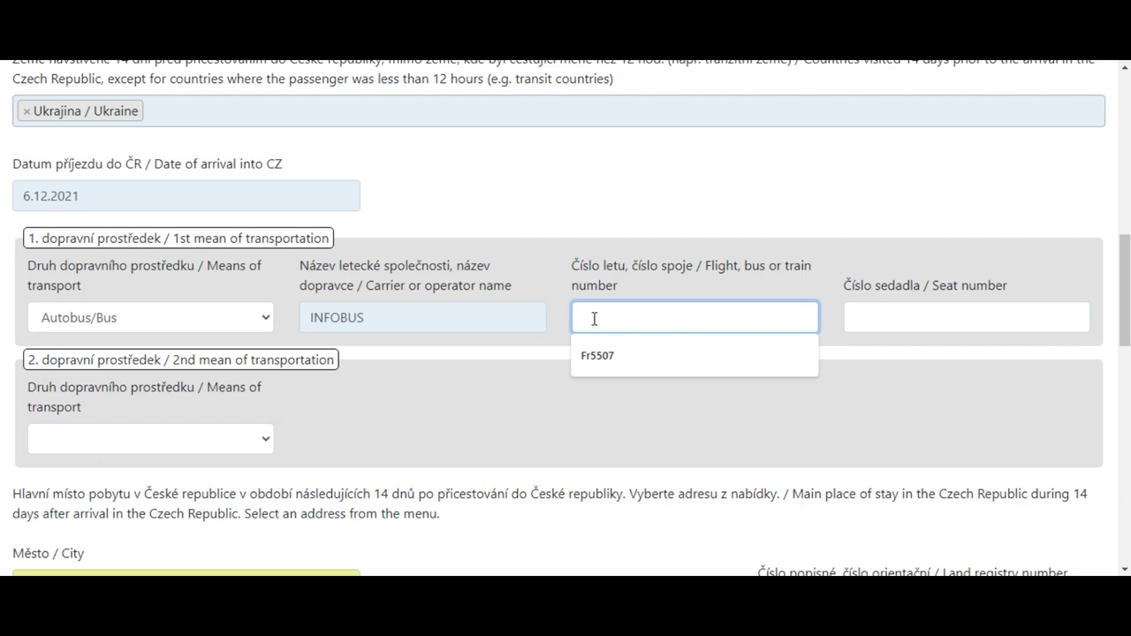
type("A")
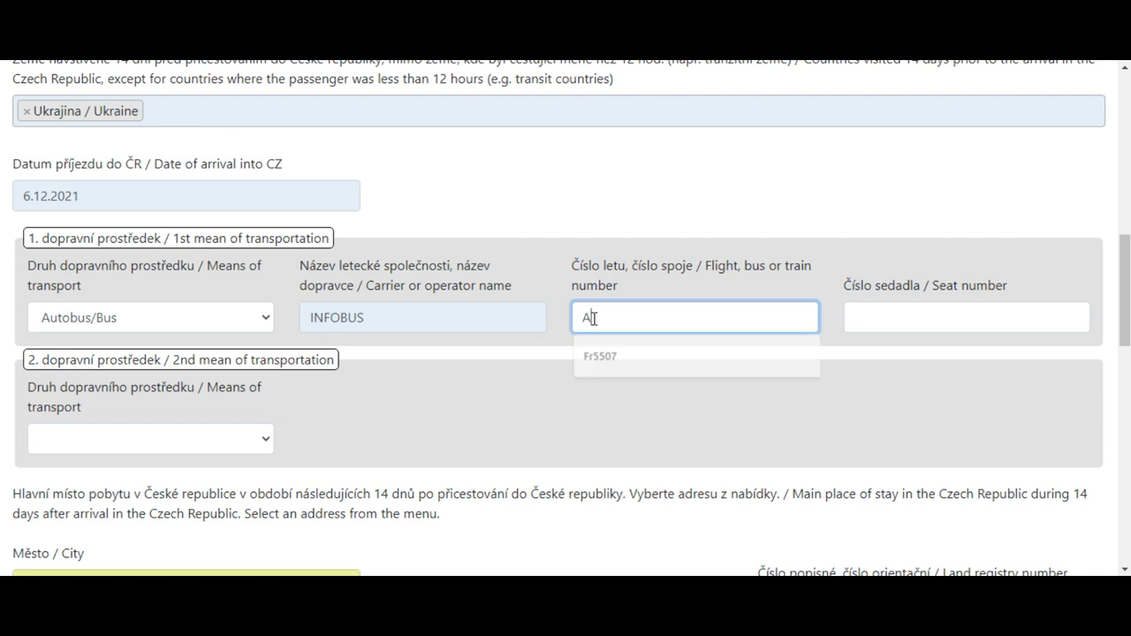
type("N3507")
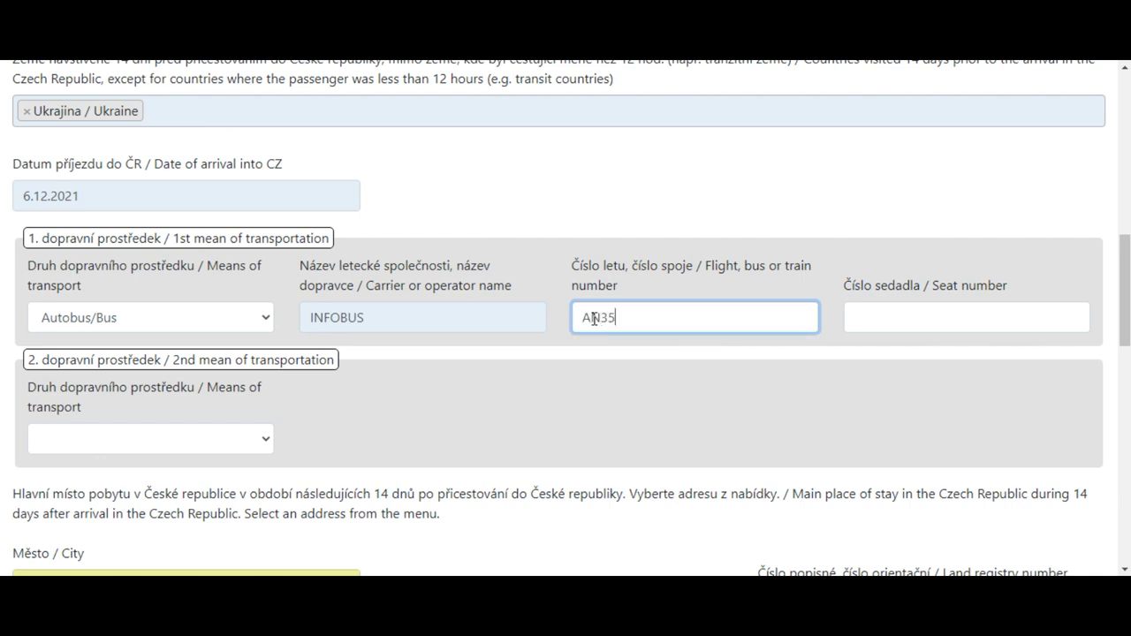
left_click(873, 316)
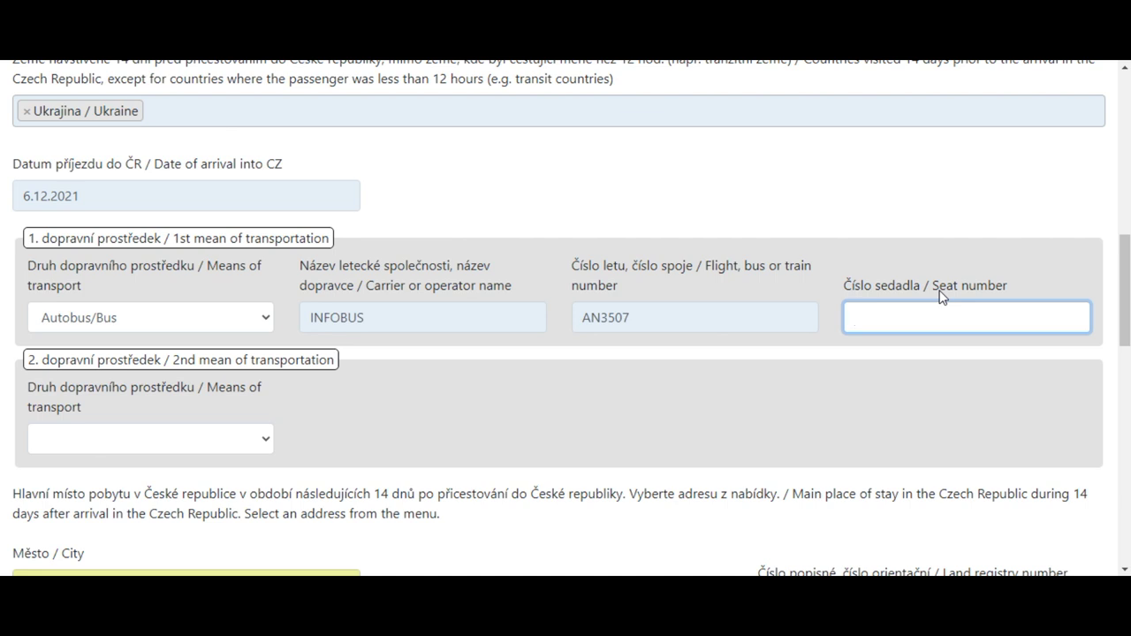
type("30")
left_click(409, 419)
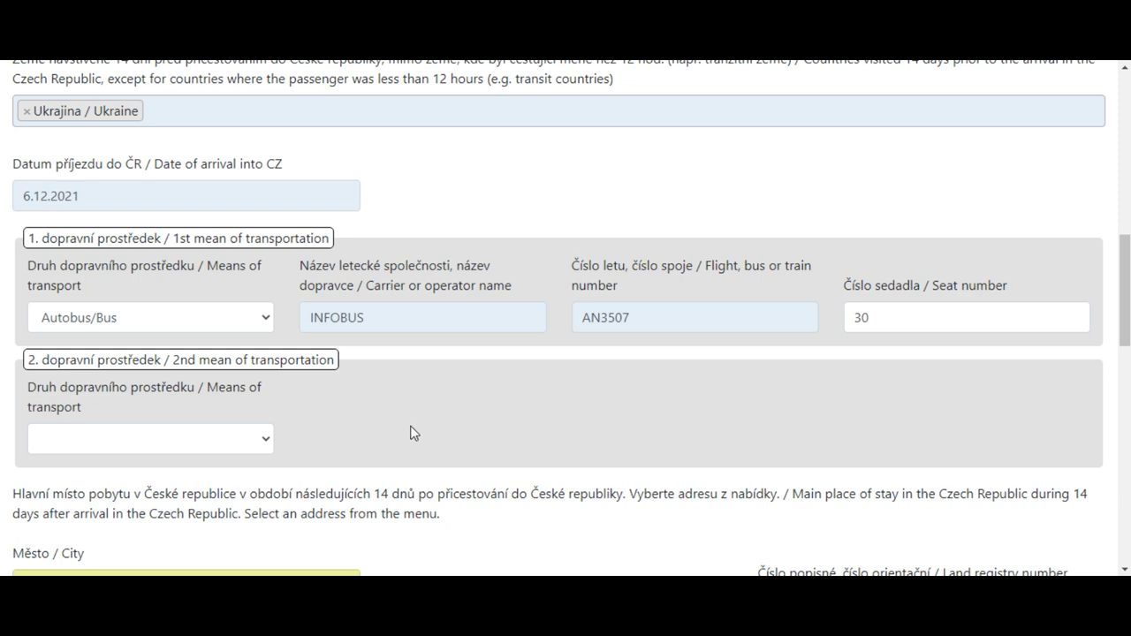
Scroll to the main place of stay and place the cursor in its City field
scroll(397, 437, "down", 1)
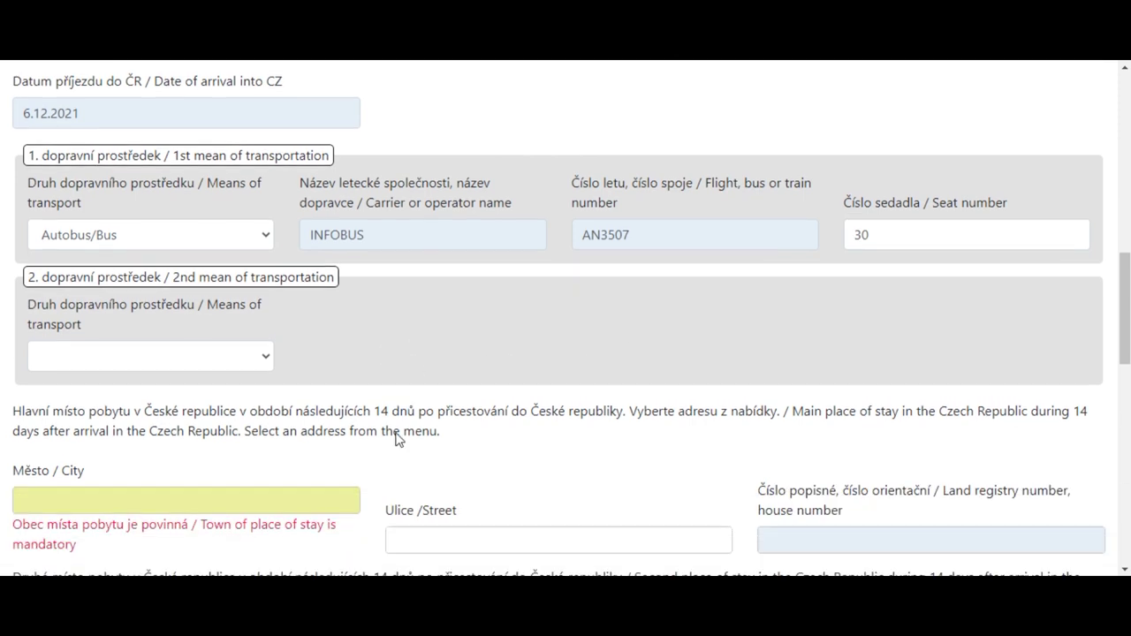
scroll(101, 292, "down", 2)
left_click(100, 334)
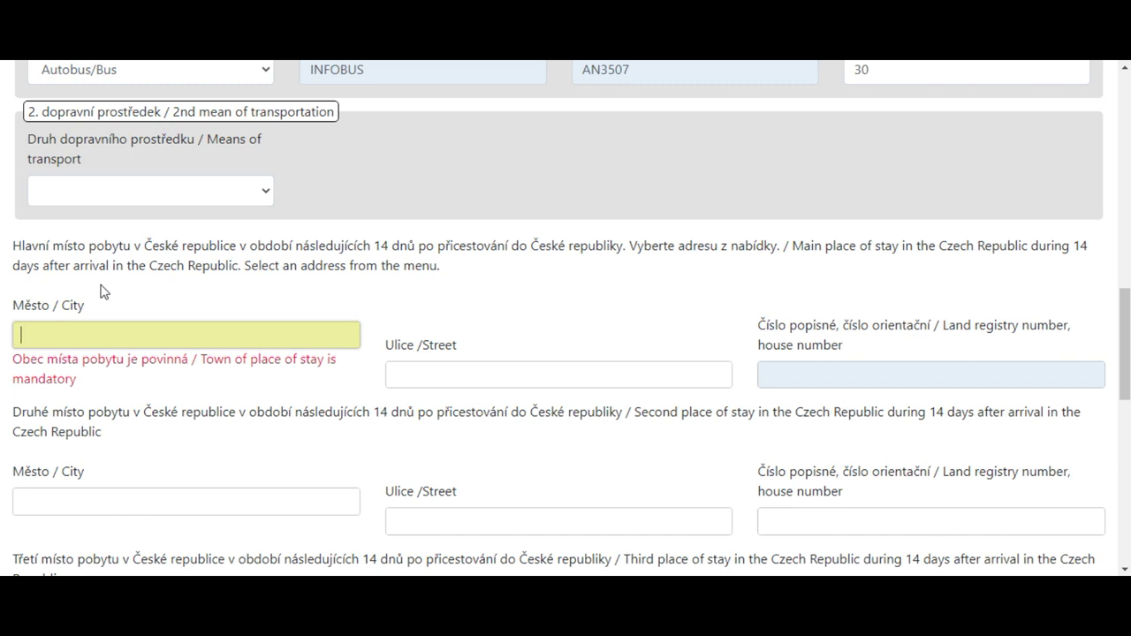
Search PLZ and set the stay city to Plzeň (Plzeňský kraj)
type("PL")
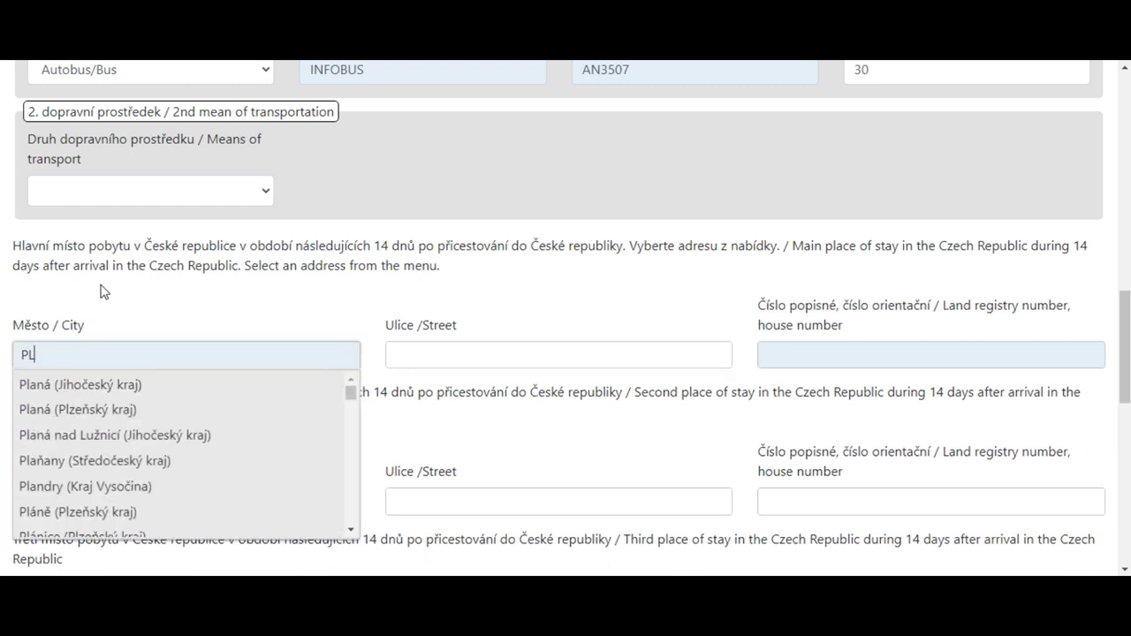
type("Z")
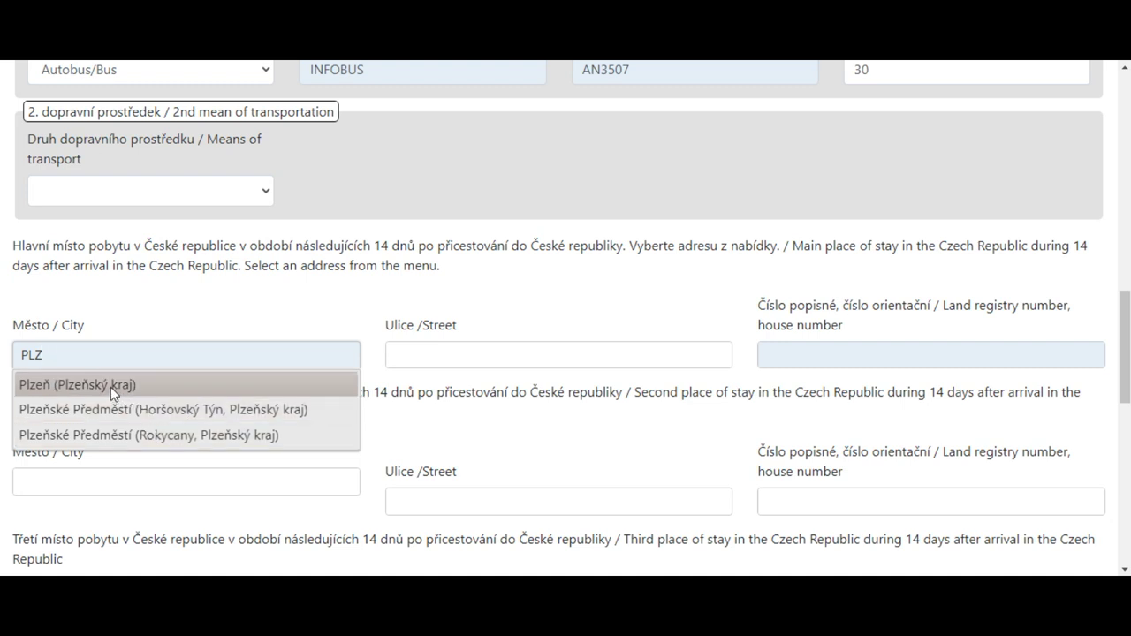
left_click(111, 387)
left_click(419, 349)
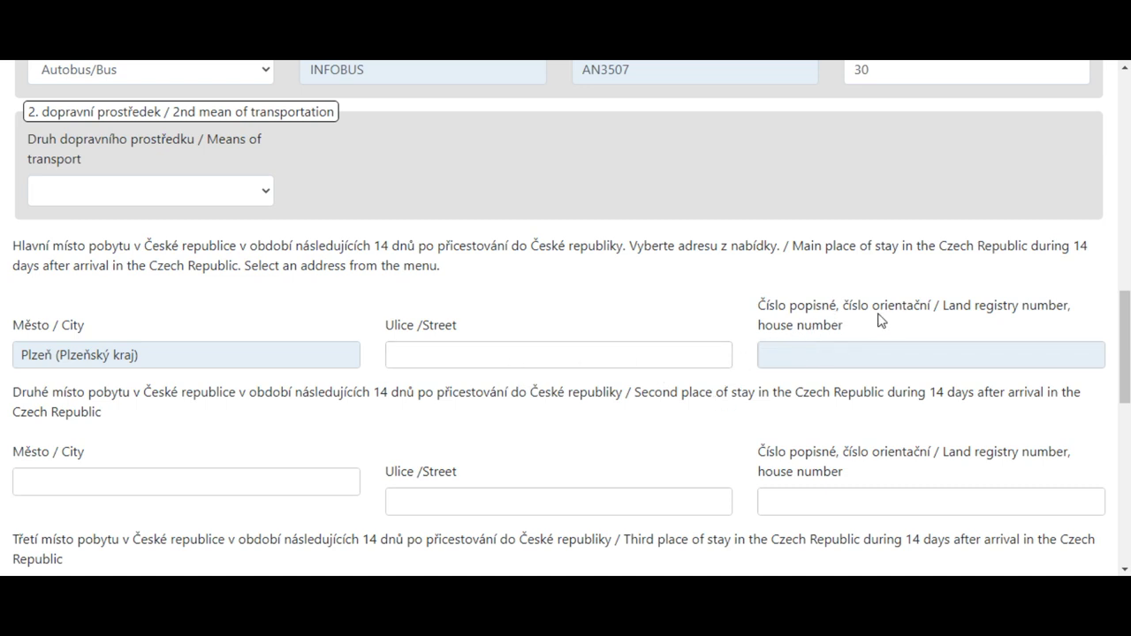
left_click(793, 352)
type("11")
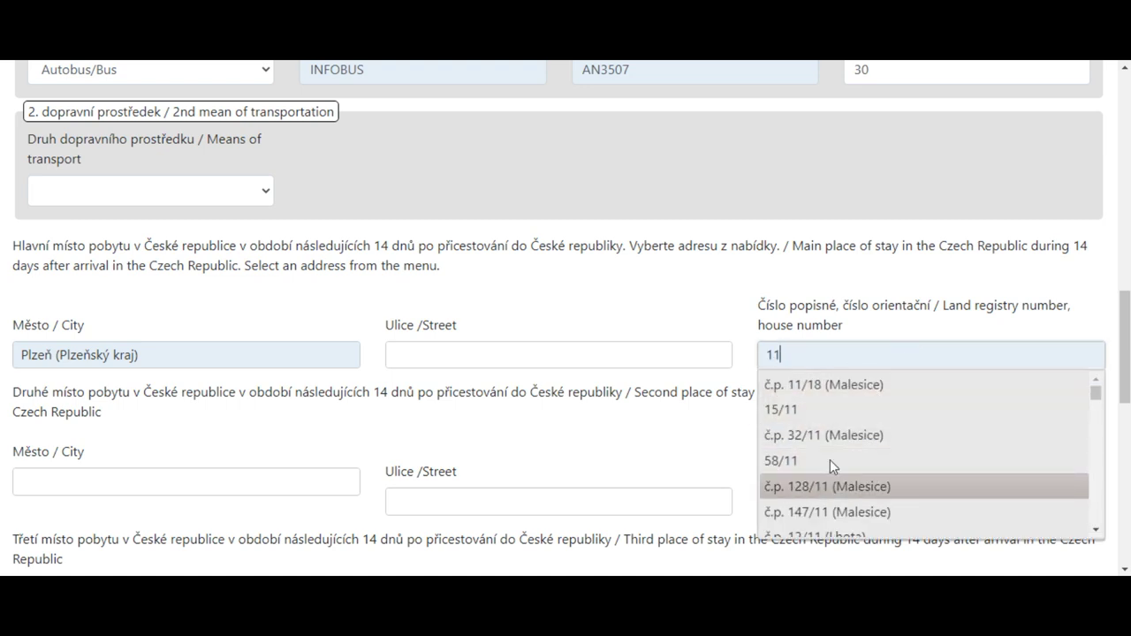
left_click(827, 390)
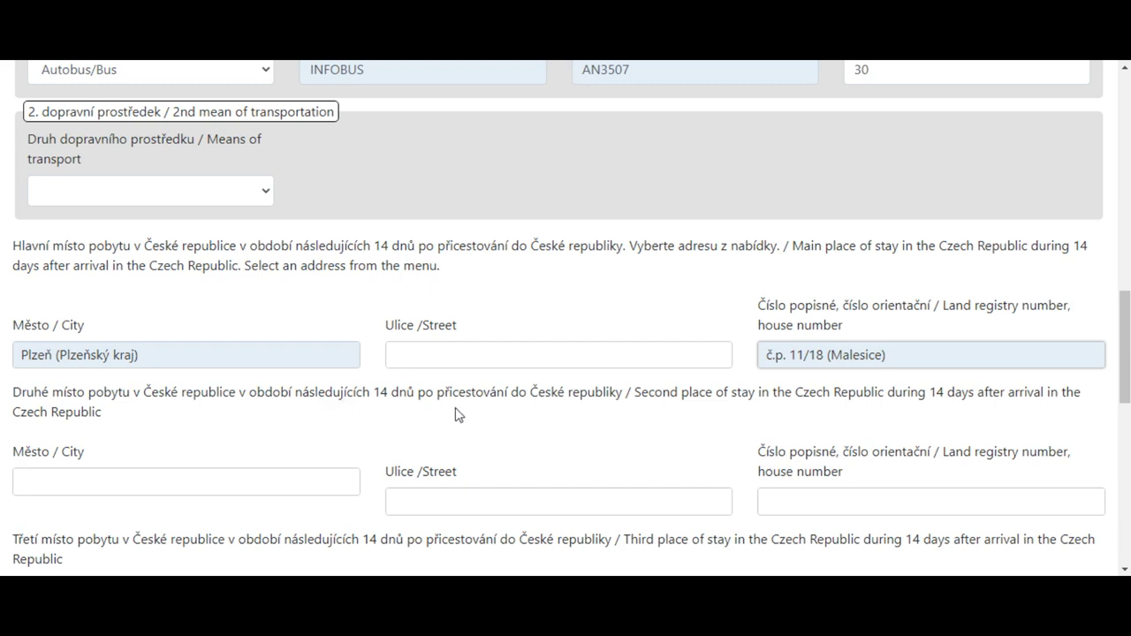
scroll(459, 415, "down", 3)
scroll(99, 322, "up", 1)
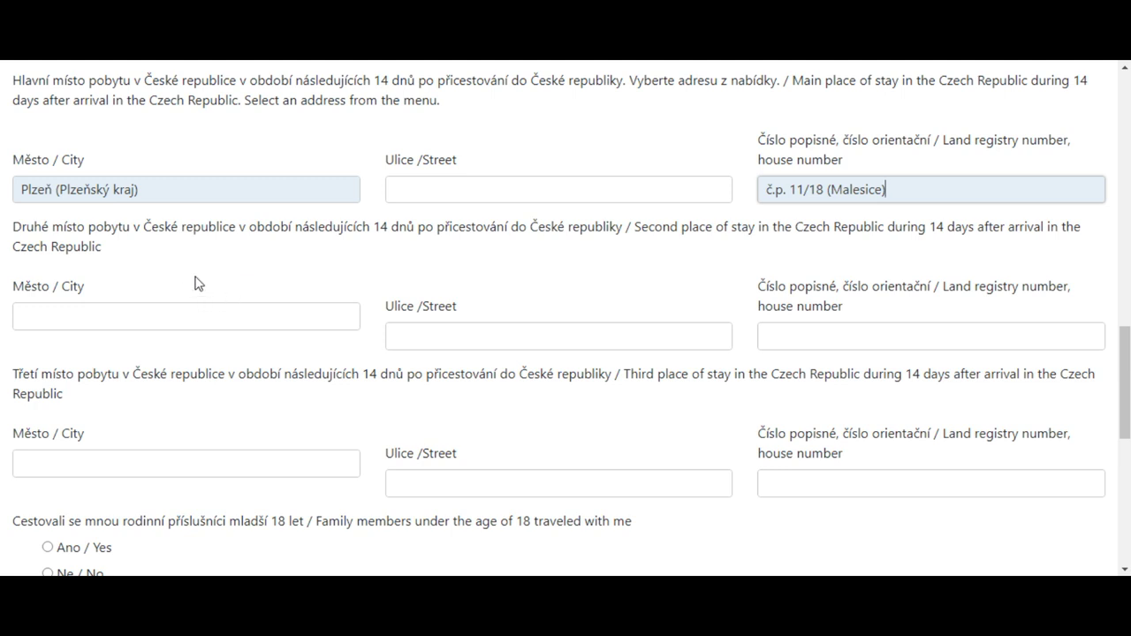
Answer No to travelling with family members under 18
scroll(100, 224, "down", 1)
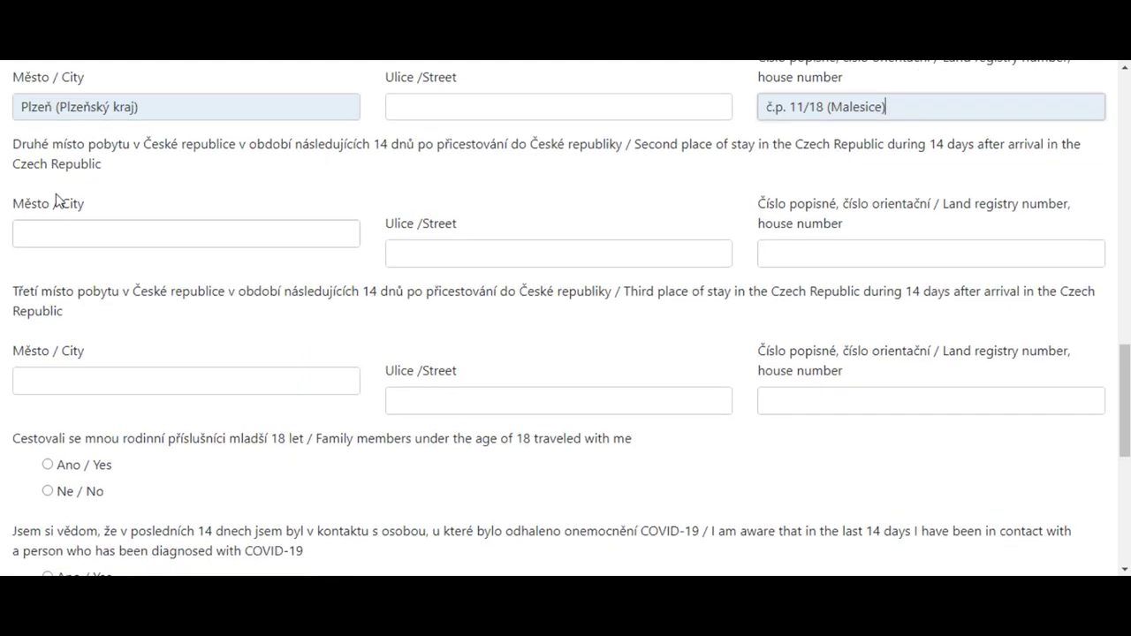
scroll(308, 343, "down", 2)
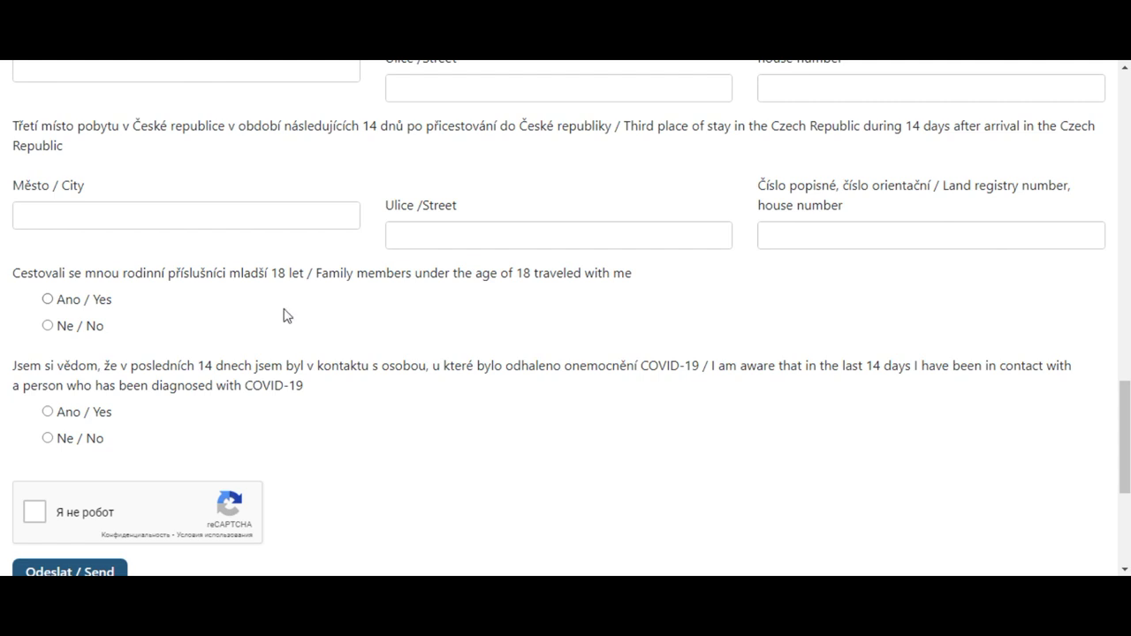
left_click(48, 300)
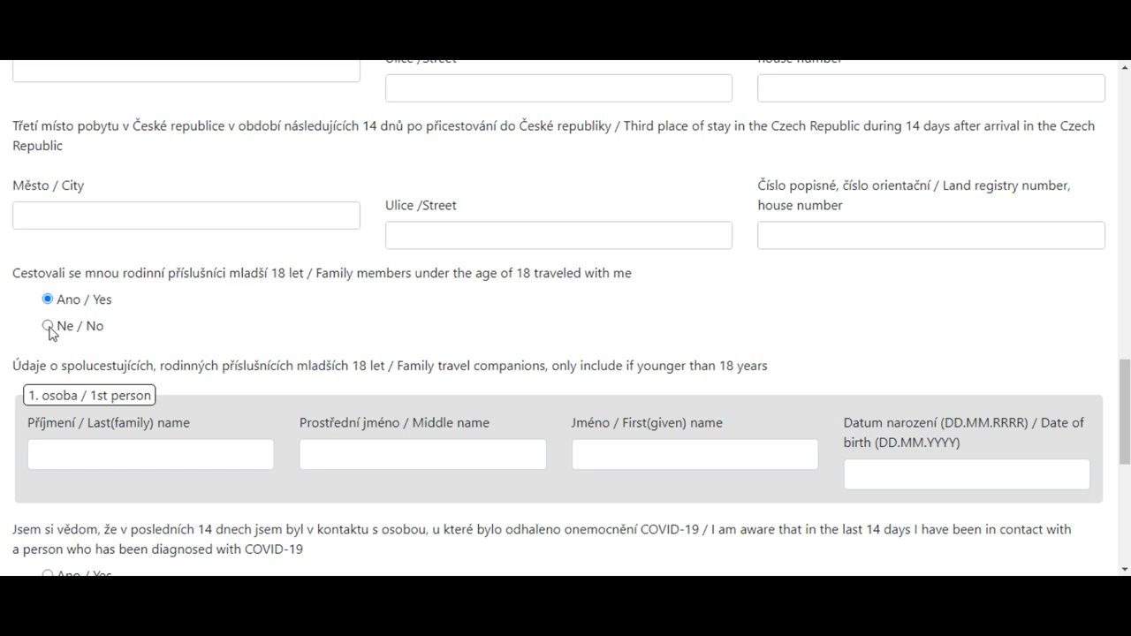
left_click(48, 326)
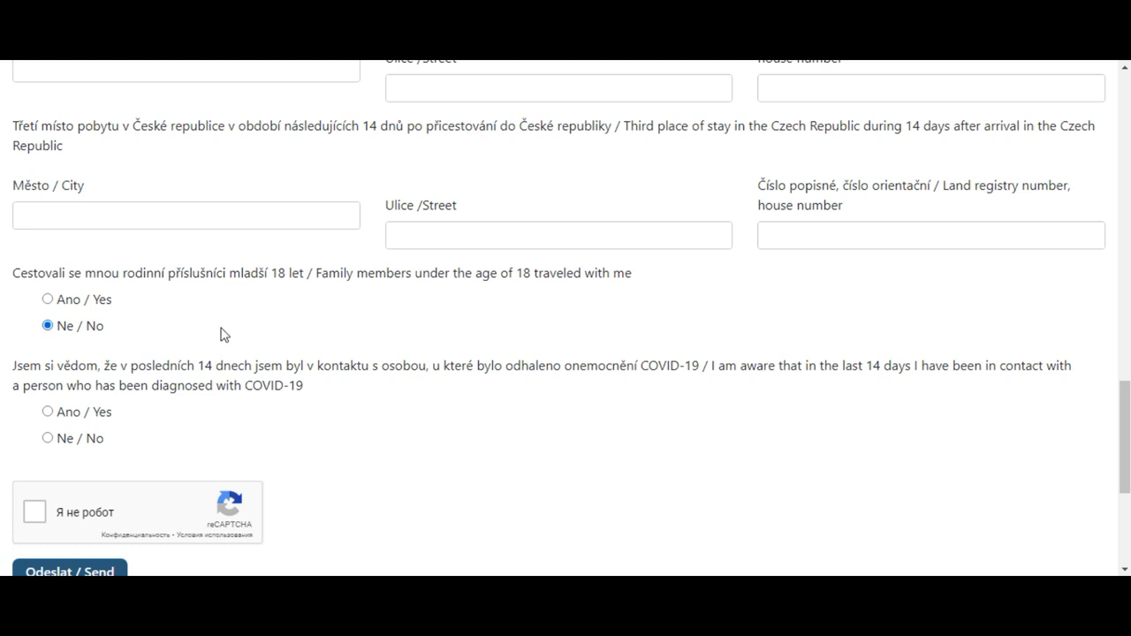
Answer No to recent COVID-19 contact and tick the reCAPTCHA 'I'm not a robot' box
scroll(209, 336, "down", 1)
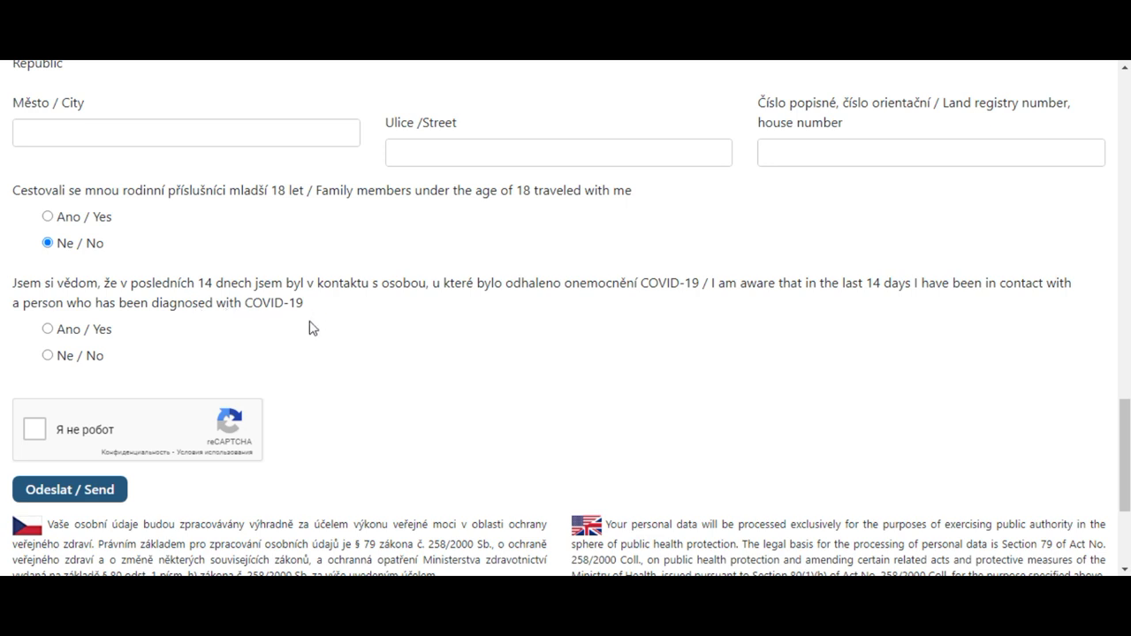
left_click(48, 355)
left_click(35, 430)
scroll(487, 380, "up", 6)
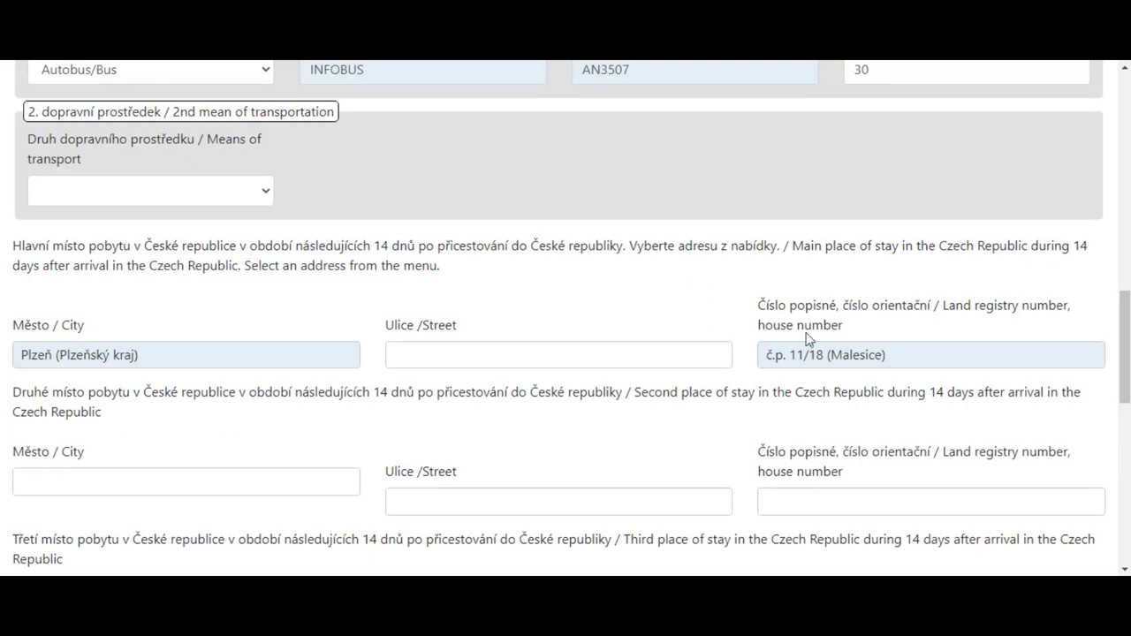
Scroll through the filled form to review the entered details
scroll(806, 339, "up", 6)
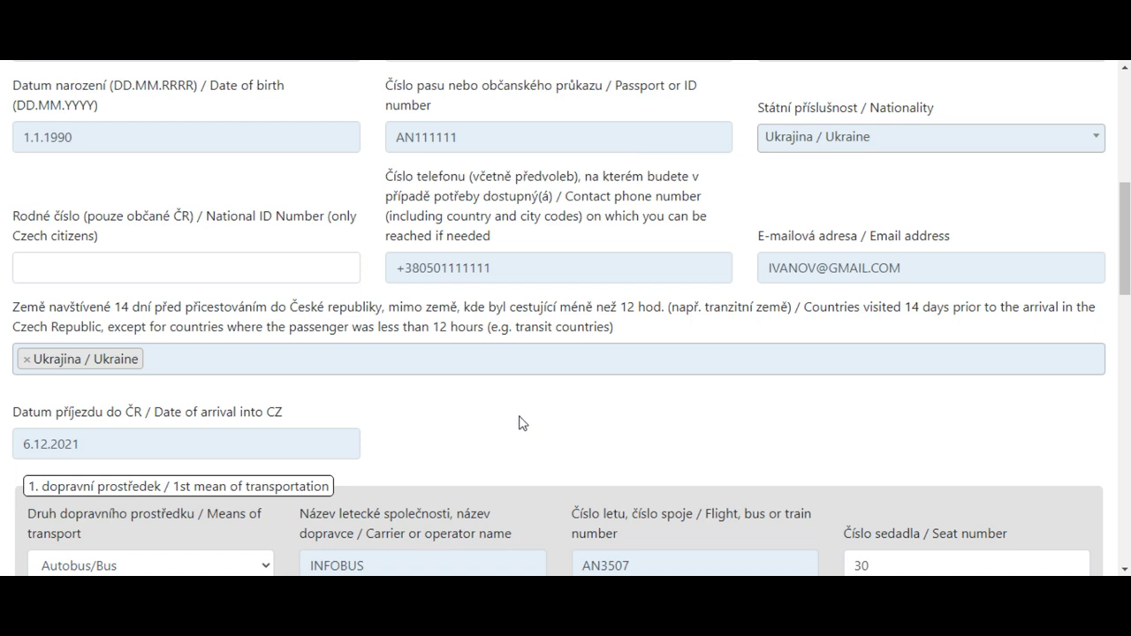
scroll(521, 420, "down", 4)
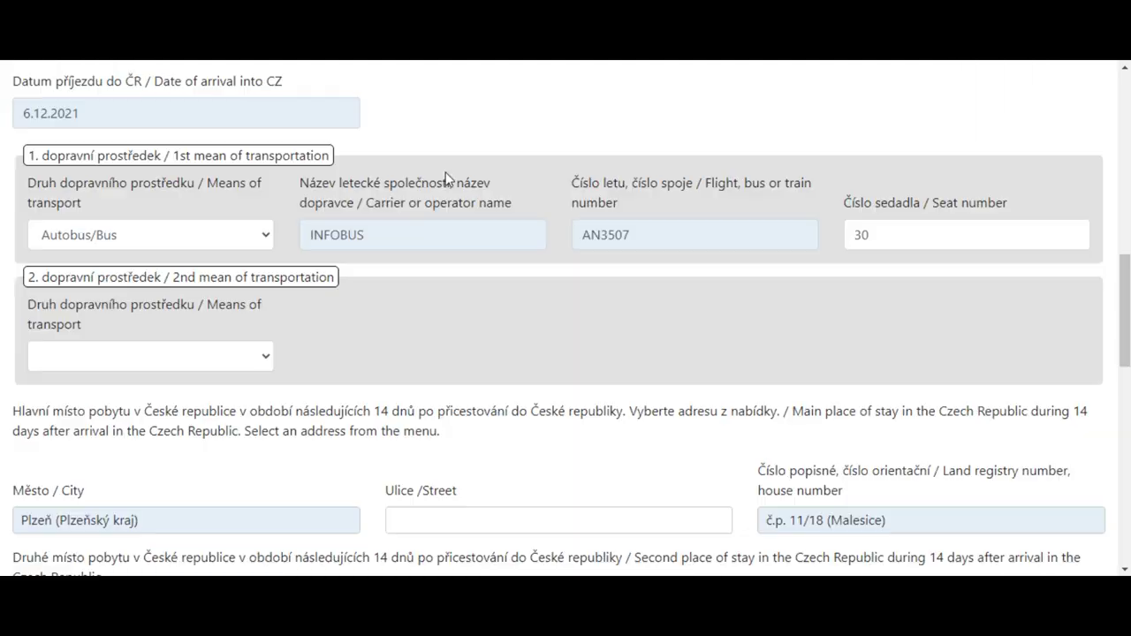
Scroll through the regional hygiene station contact table on the Krajské hygienické stanice page
scroll(329, 381, "down", 5)
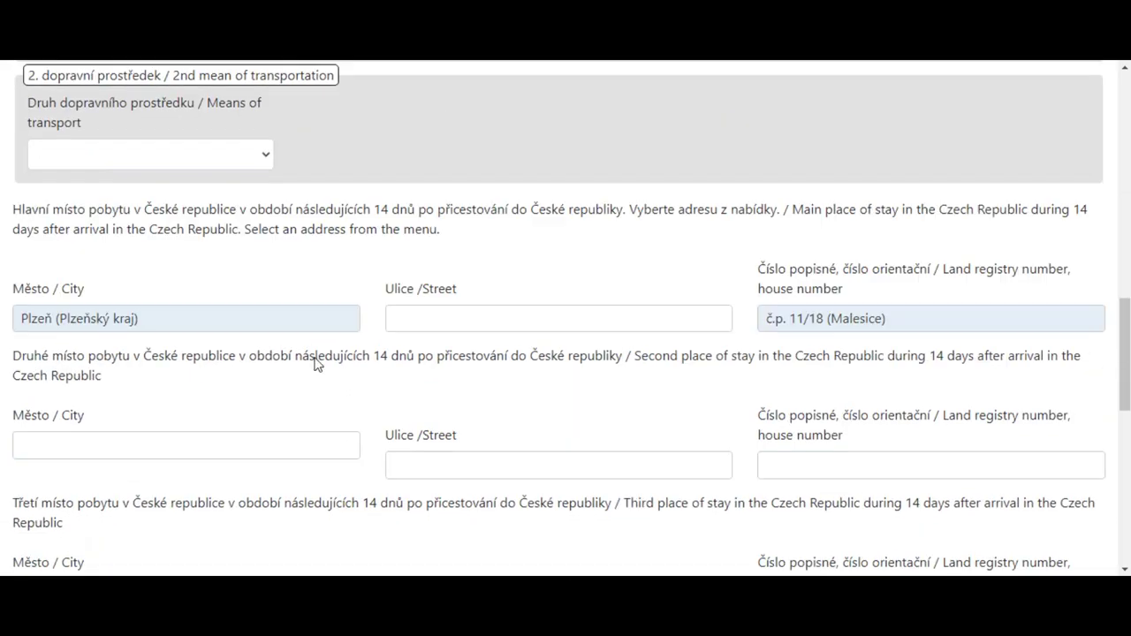
scroll(266, 451, "down", 3)
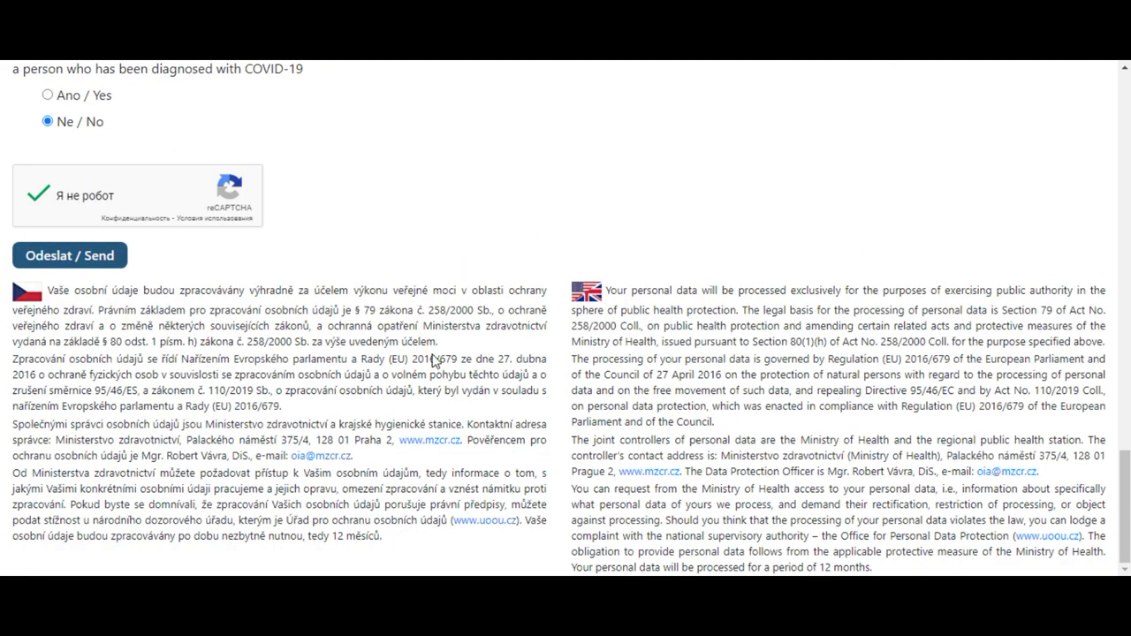
scroll(468, 356, "up", 10)
scroll(469, 354, "up", 6)
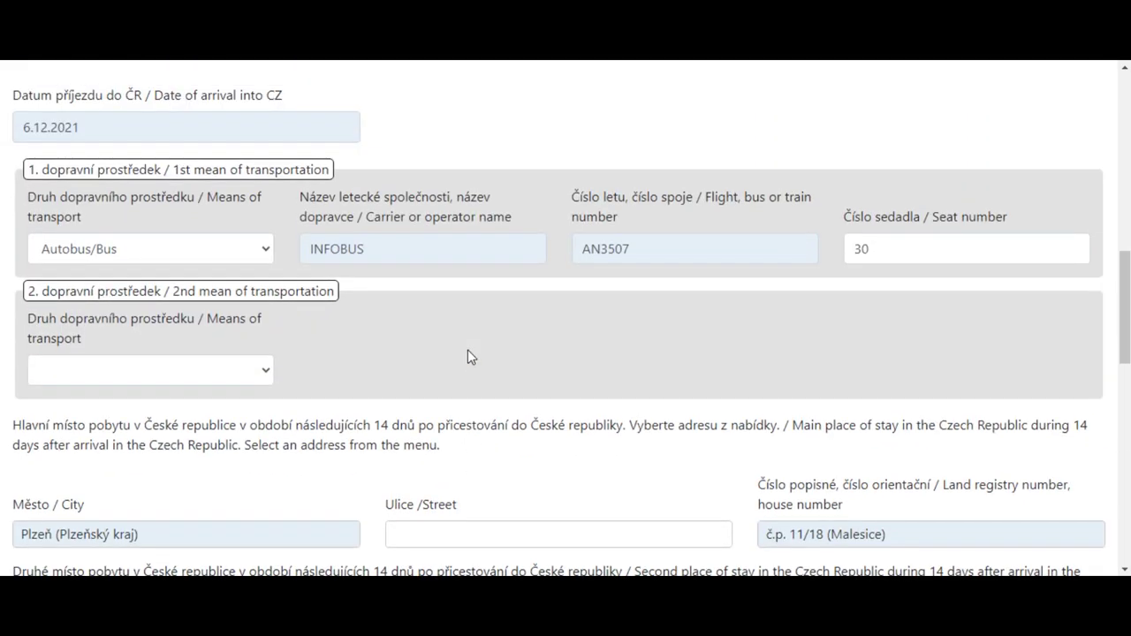
scroll(492, 395, "up", 2)
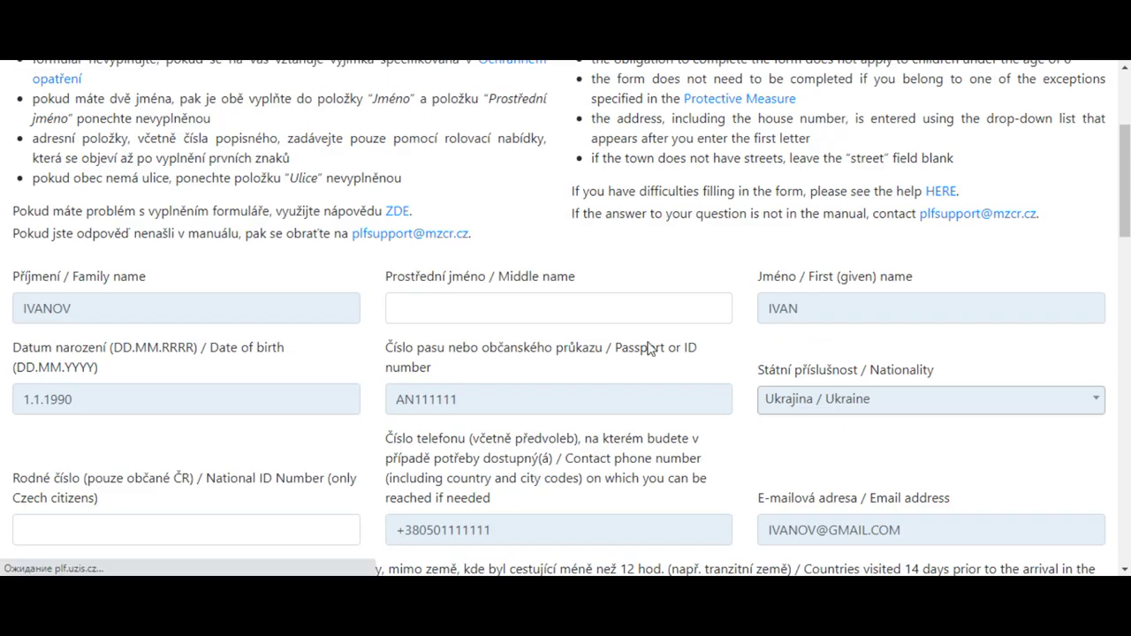
scroll(537, 479, "down", 10)
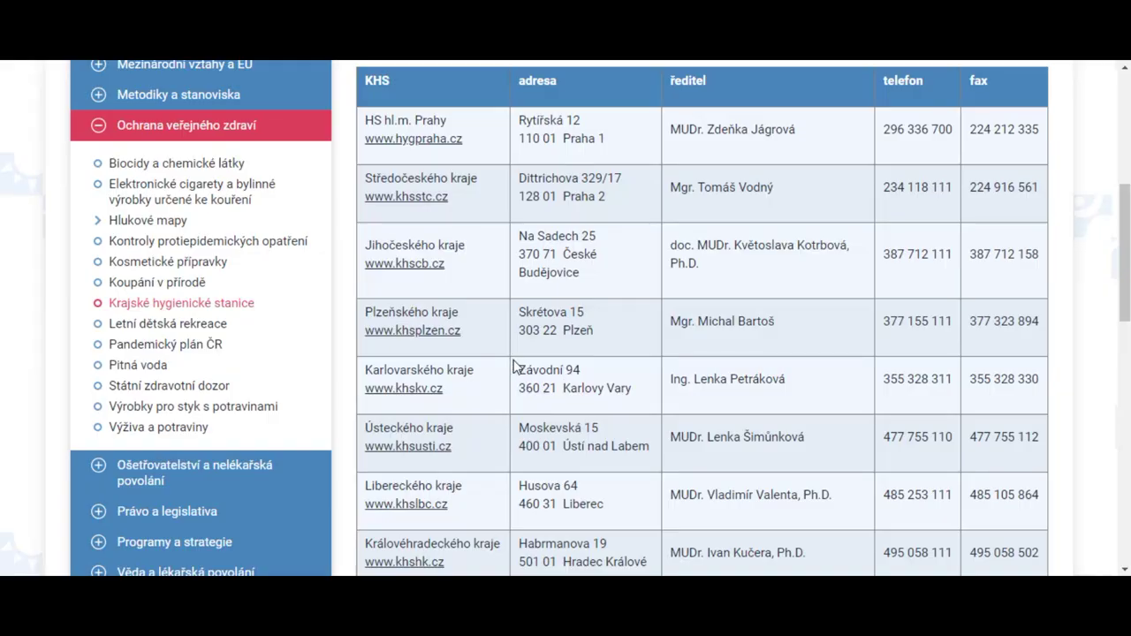
scroll(523, 362, "up", 5)
scroll(652, 320, "down", 1)
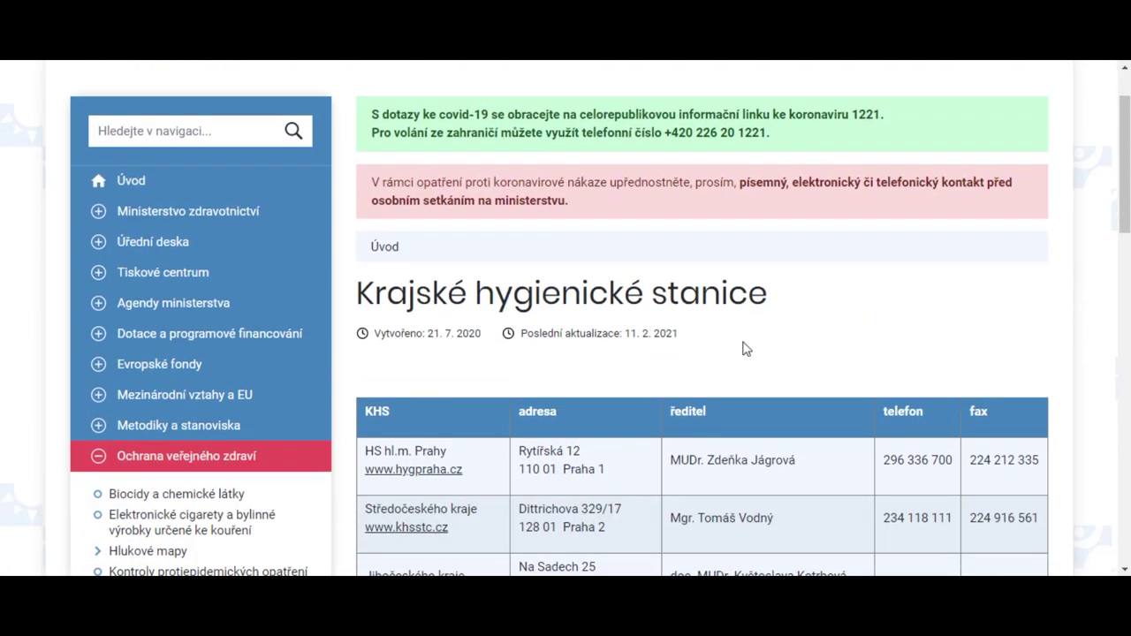
scroll(539, 349, "down", 1)
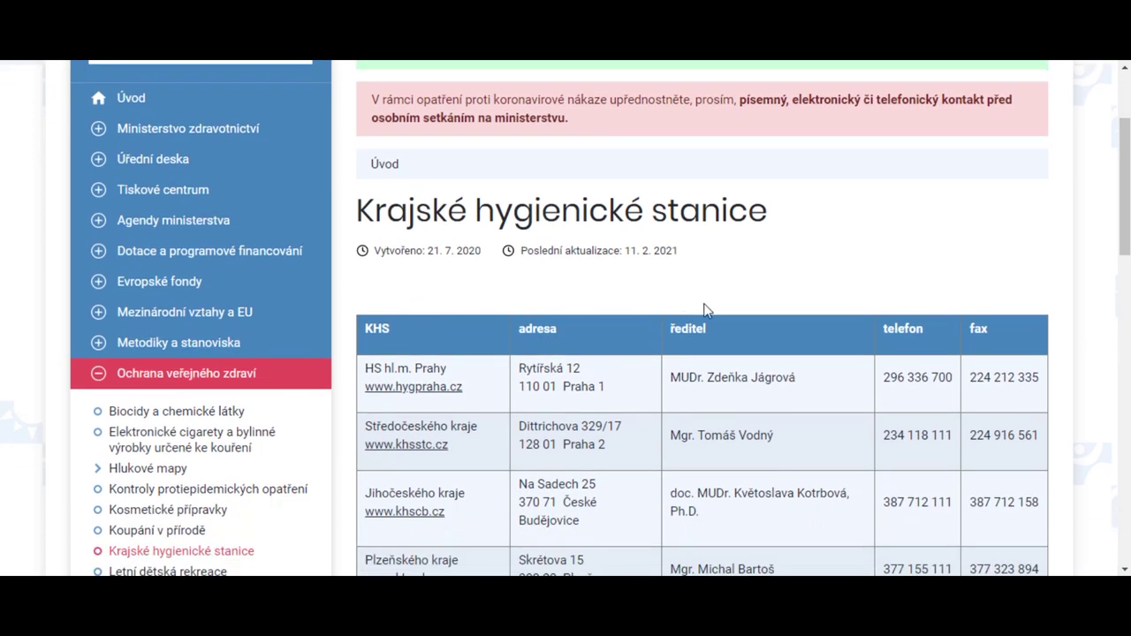
scroll(747, 316, "down", 2)
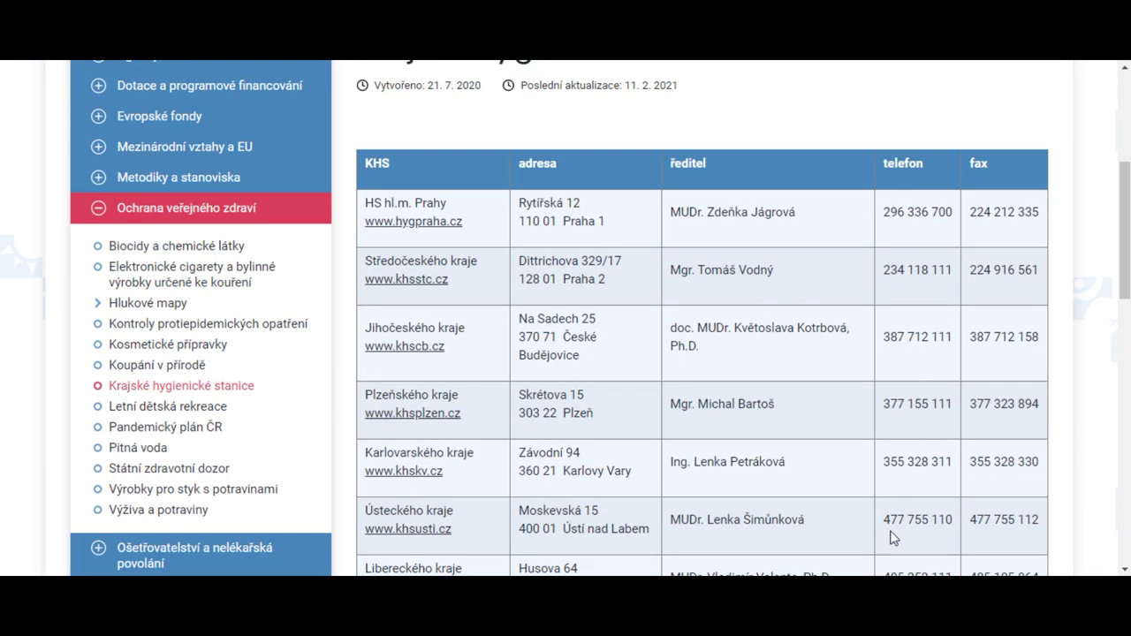
scroll(924, 262, "up", 1)
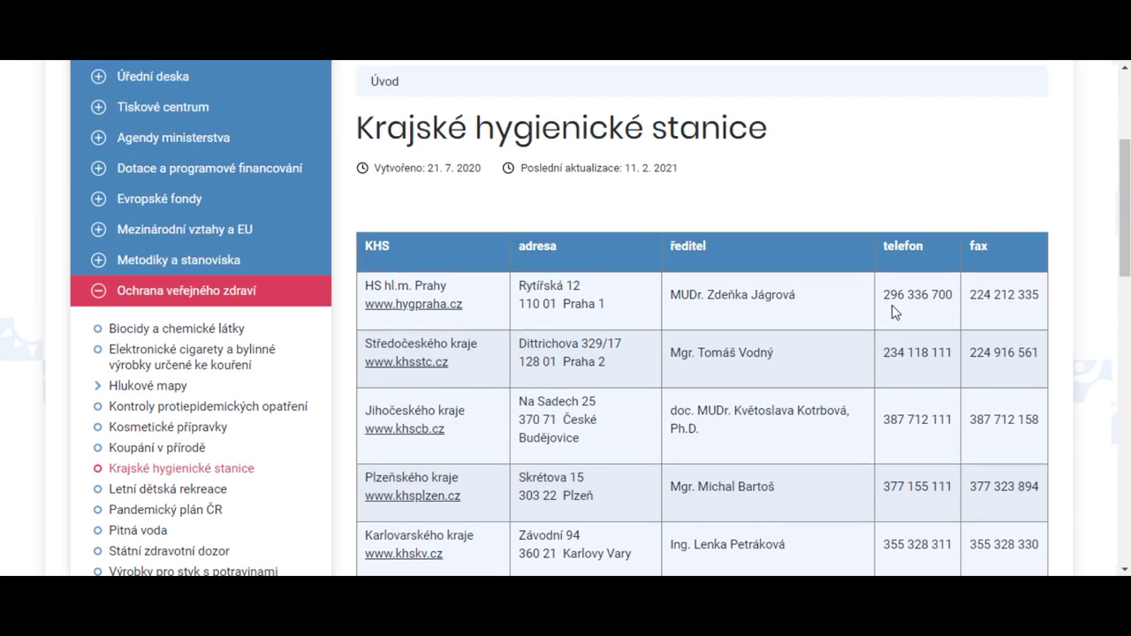